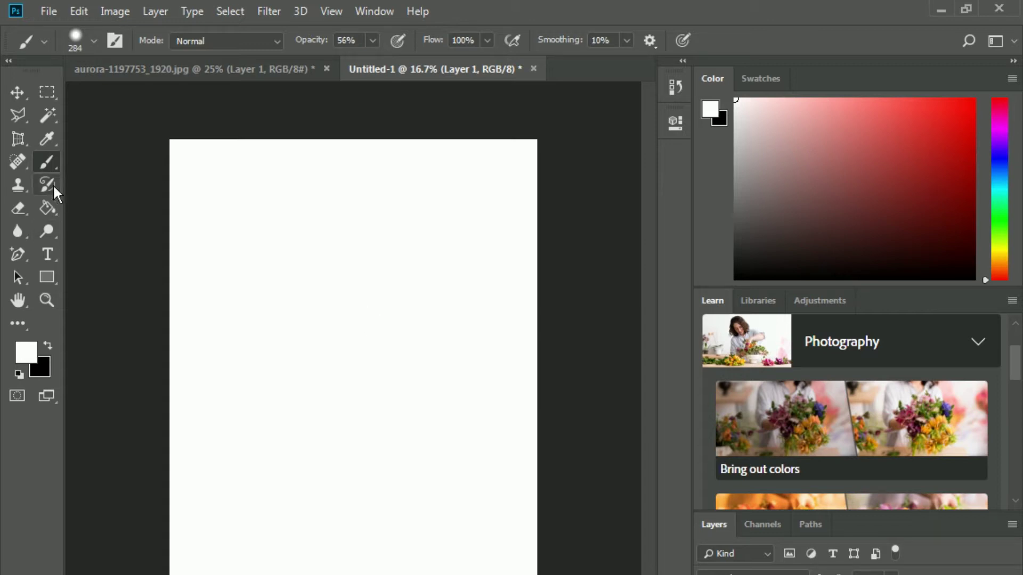
Activate the Brush Tool and add a new normal-mode layer at 100% opacity to the blank document
right_click(49, 164)
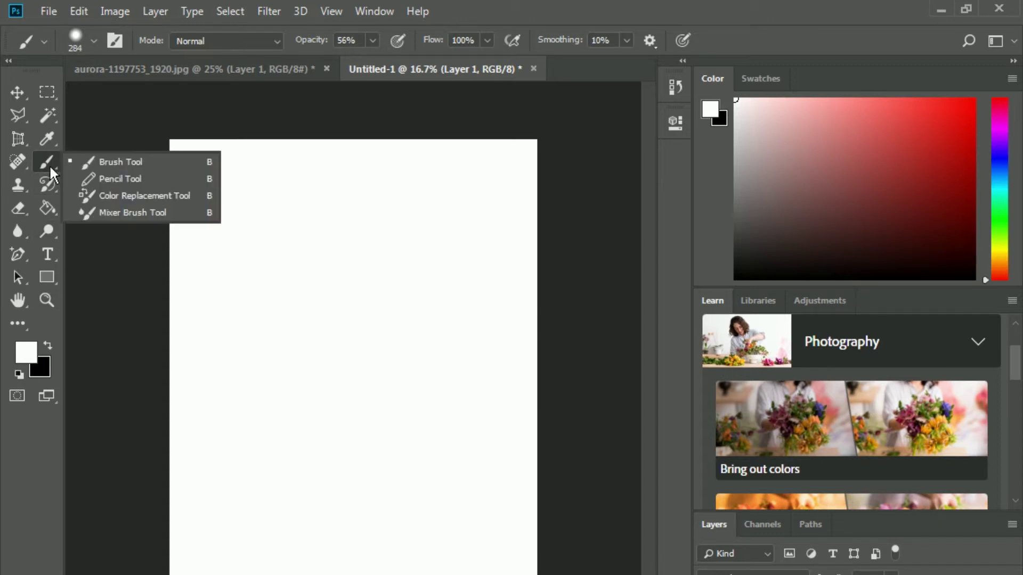
click(115, 164)
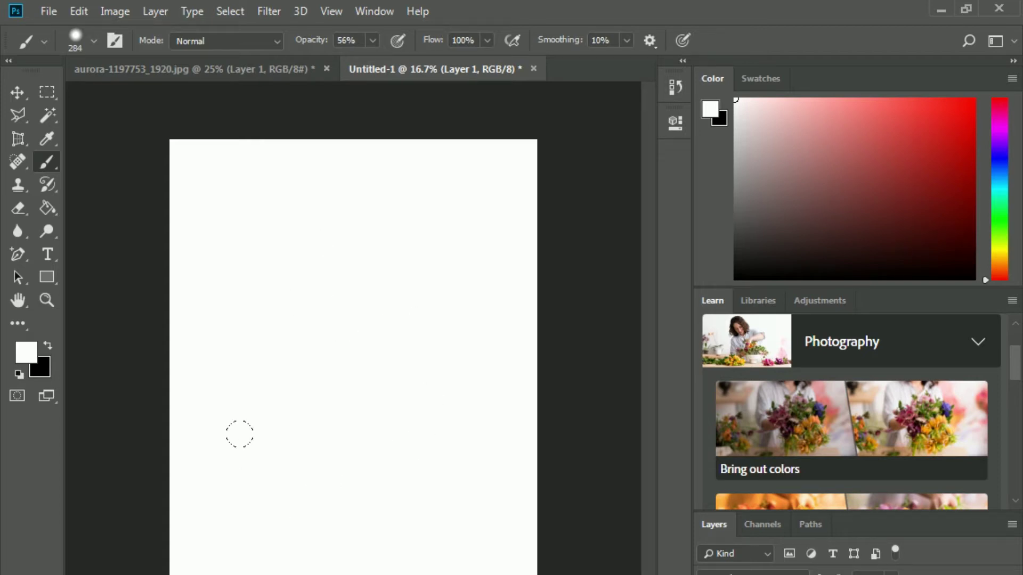
key(ctrl+shift+n)
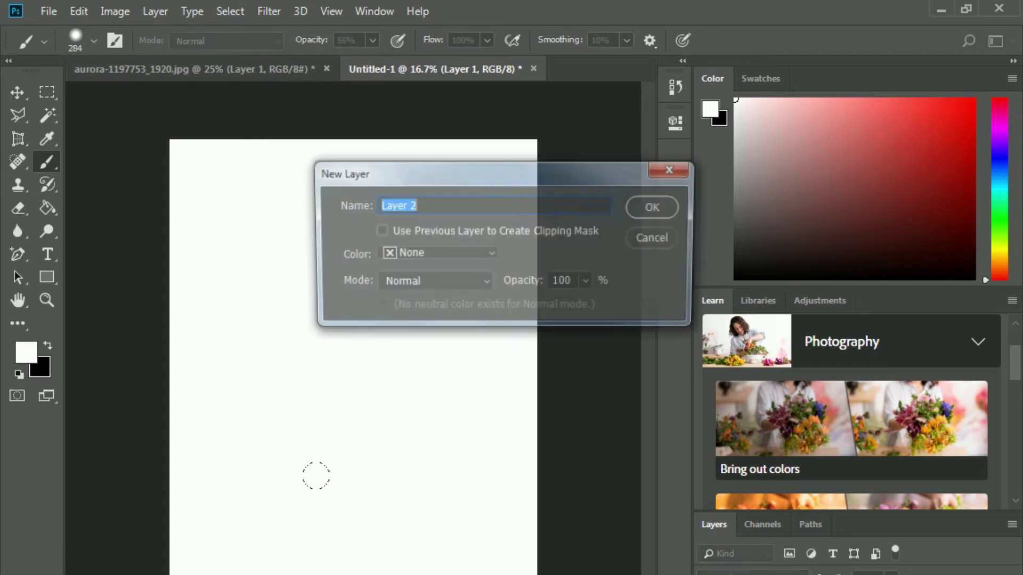
click(653, 207)
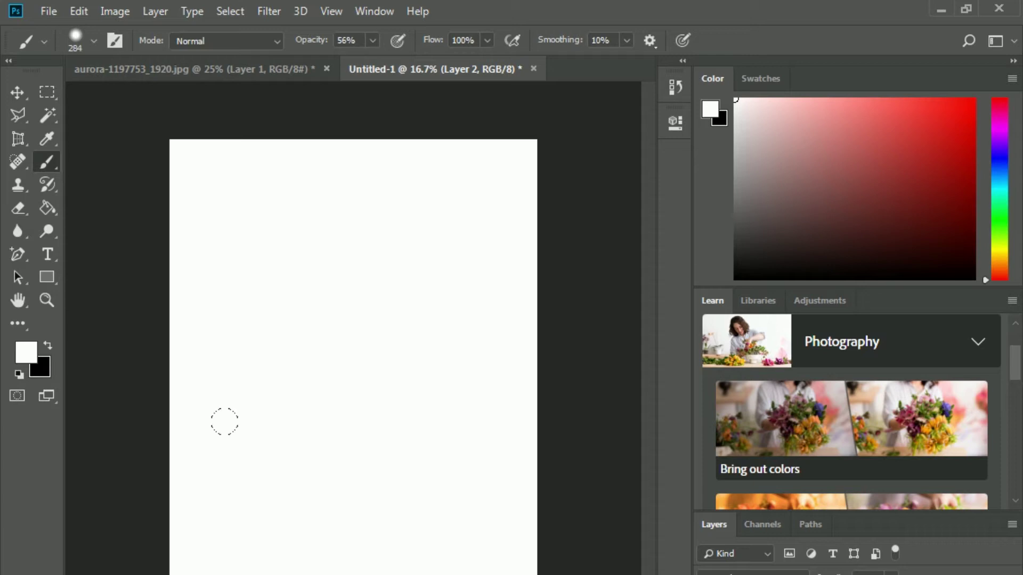
Set the foreground colour to bright red, hex ee0a0a
click(19, 350)
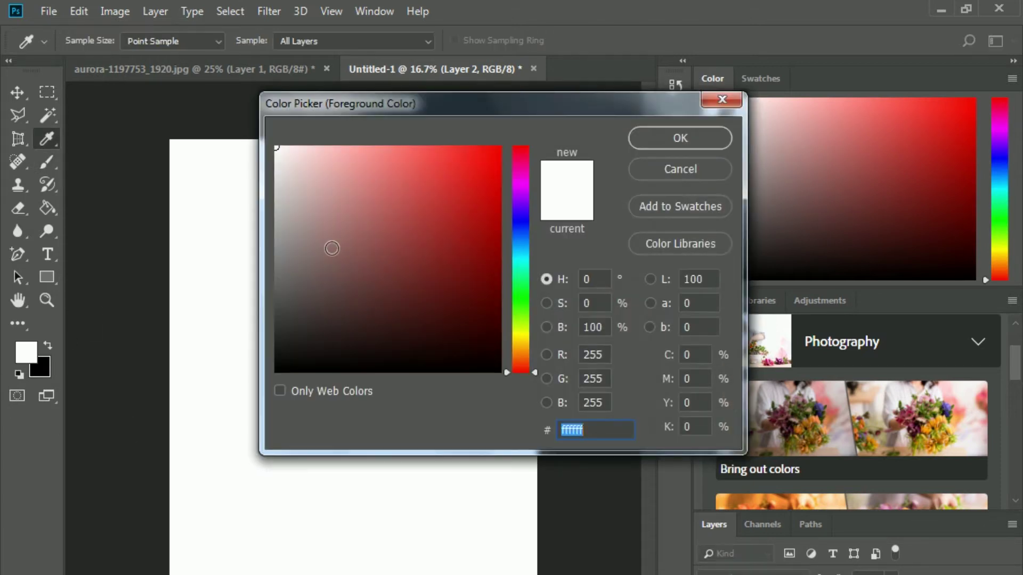
click(489, 162)
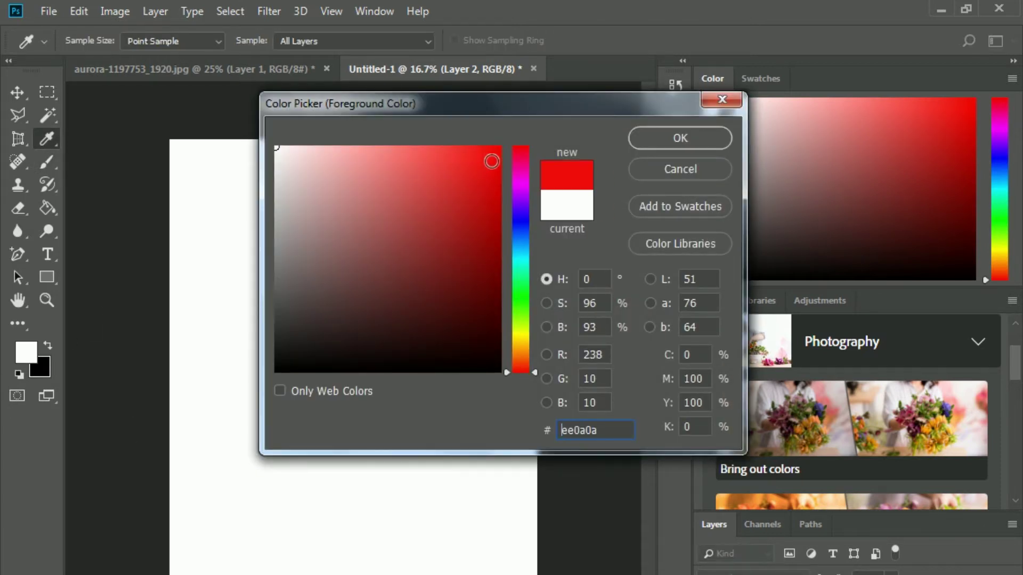
click(642, 143)
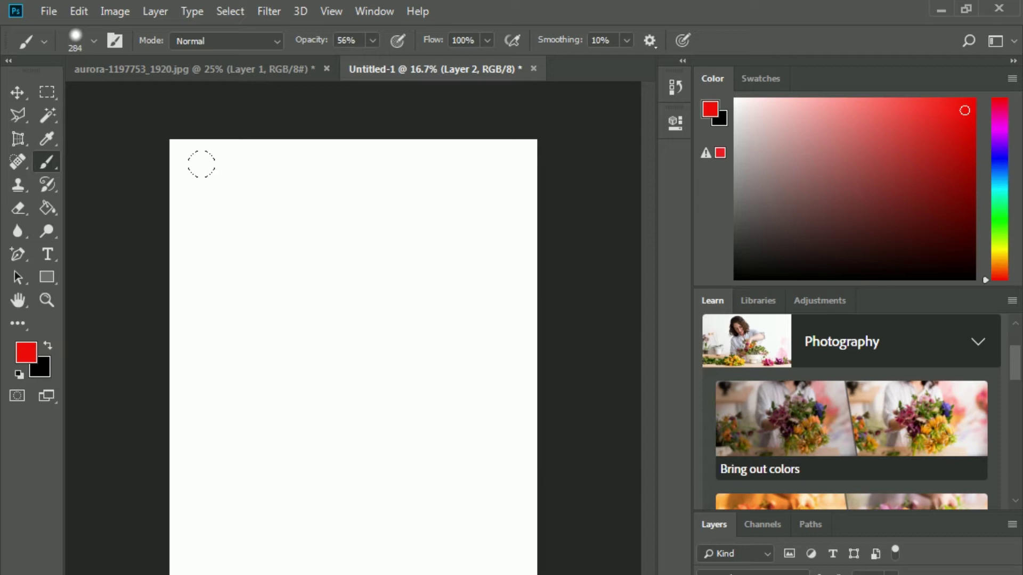
Set a soft brush to 28 px with 14% hardness and paint a dot and a thin red check mark
click(92, 42)
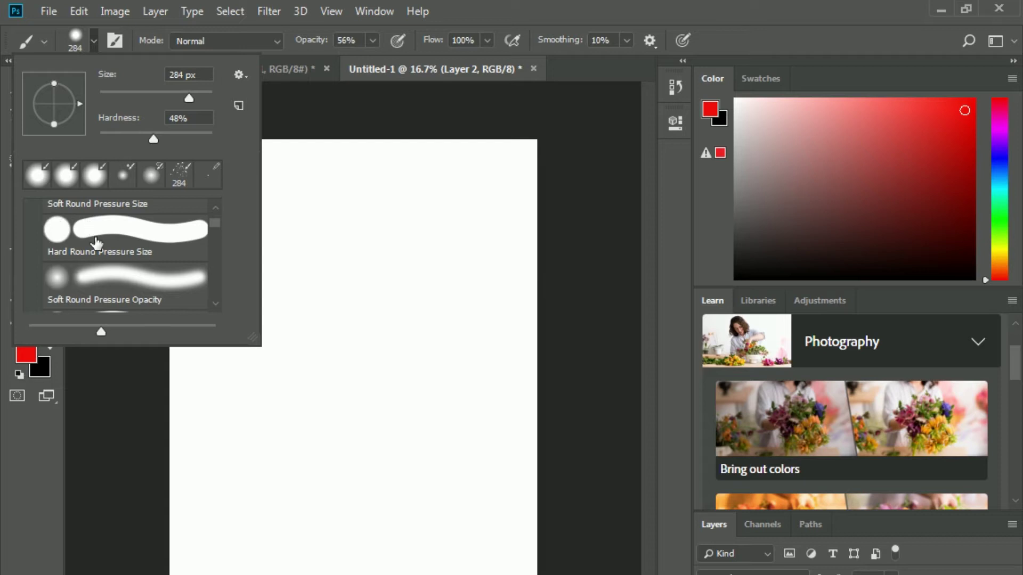
click(146, 235)
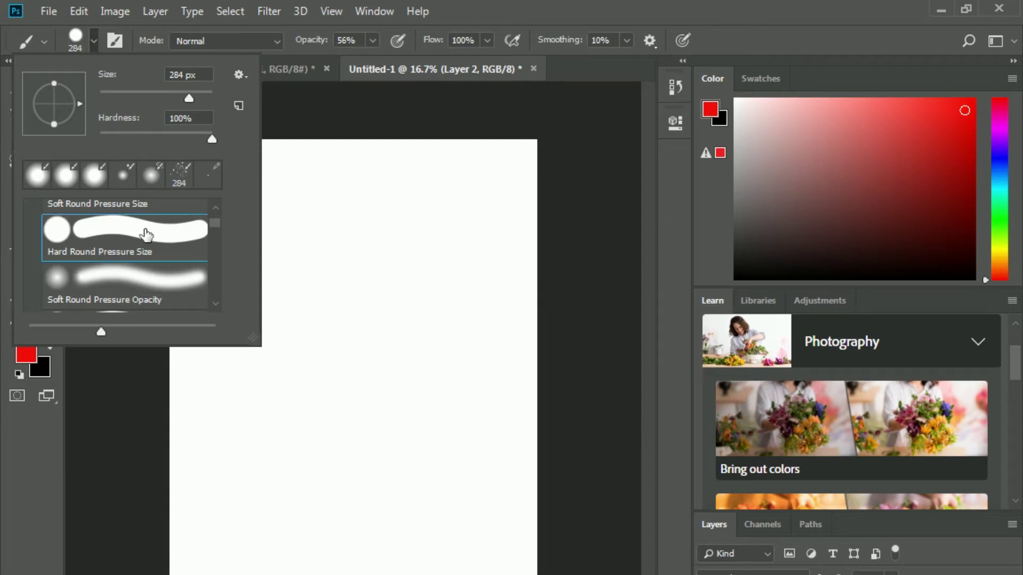
click(35, 179)
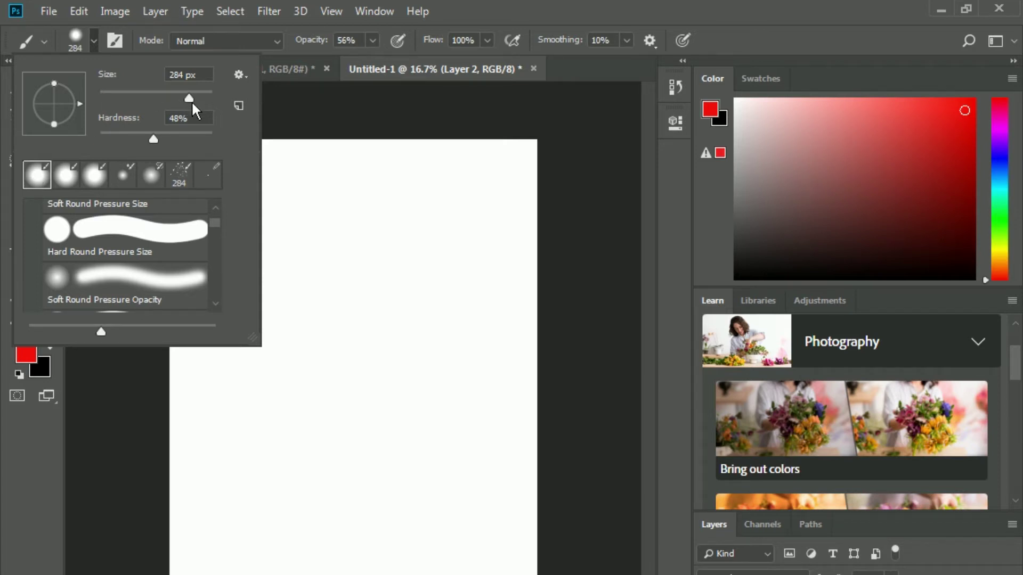
drag(186, 98, 114, 95)
drag(152, 140, 117, 137)
click(284, 199)
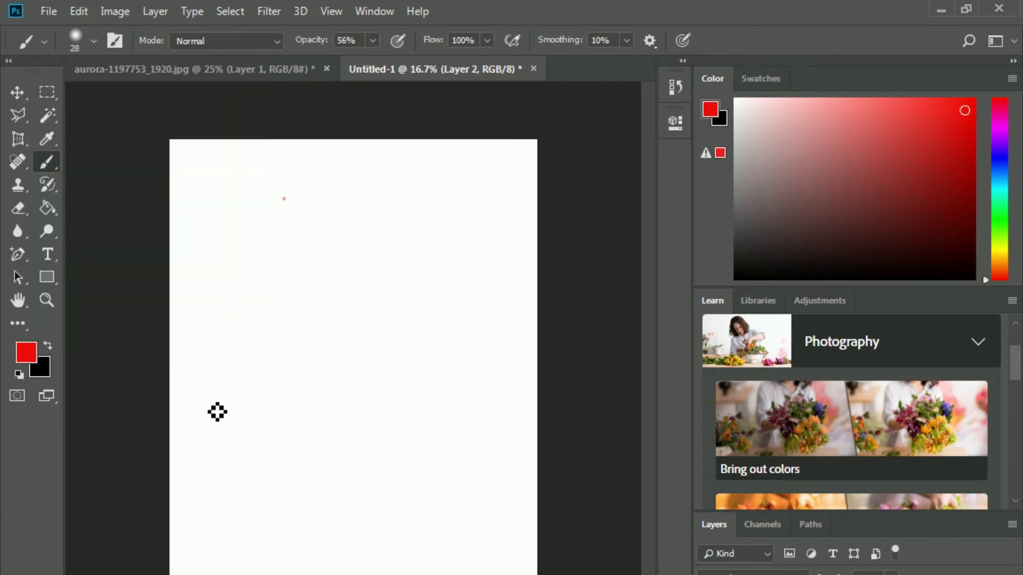
mouse_move(207, 398)
mouse_down()
mouse_move(240, 423)
mouse_move(358, 334)
mouse_up()
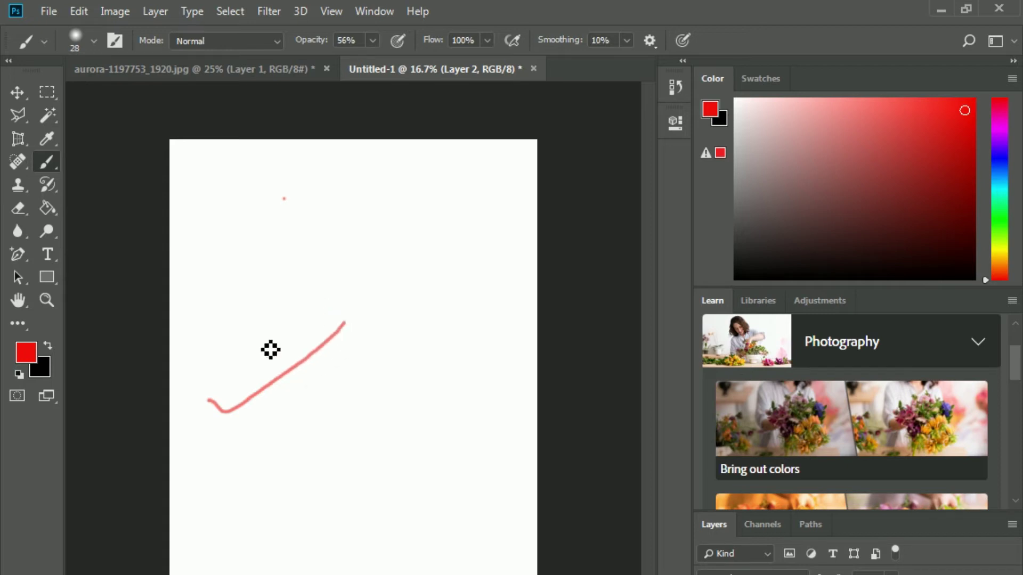
Enlarge the brush to 75 px and add another new layer with the default settings
key(bracketright)
key(bracketright)
key(bracketright)
key(bracketright)
key(bracketright)
key(bracketright)
key(bracketright)
key(ctrl+shift+n)
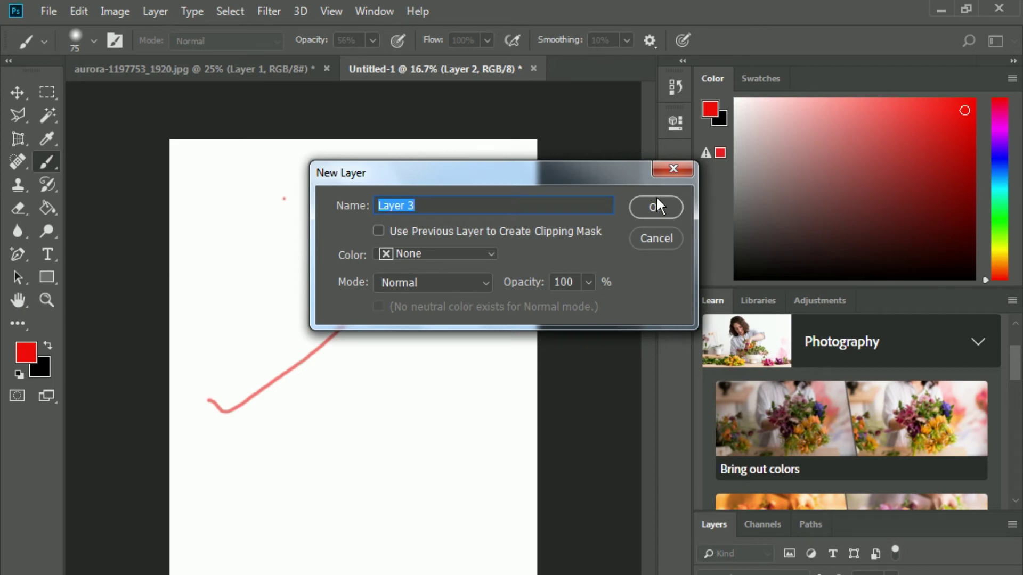
click(656, 197)
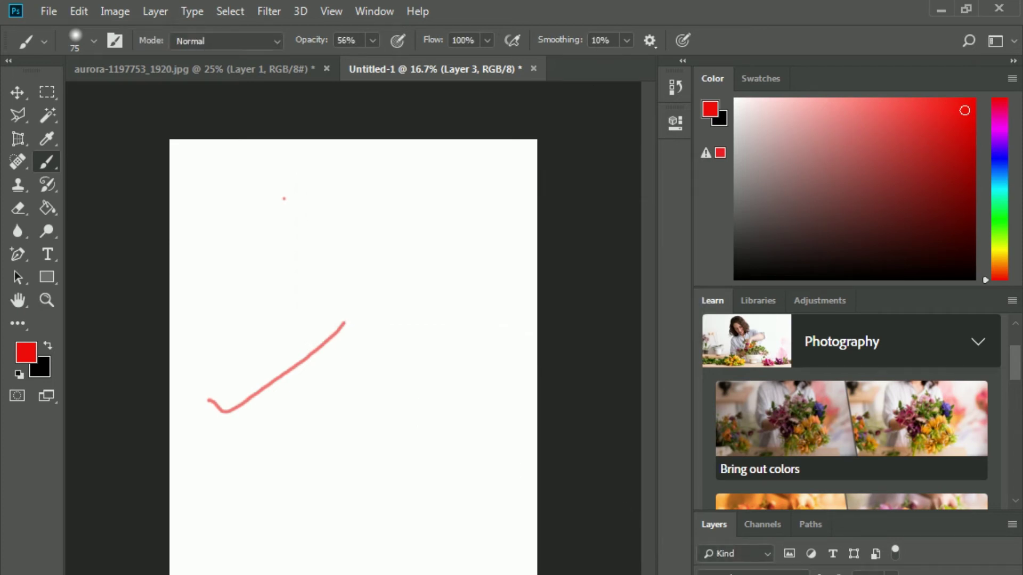
Set the brush to 91 px with 66% hardness and paint a thicker red check mark below the thin one
click(95, 40)
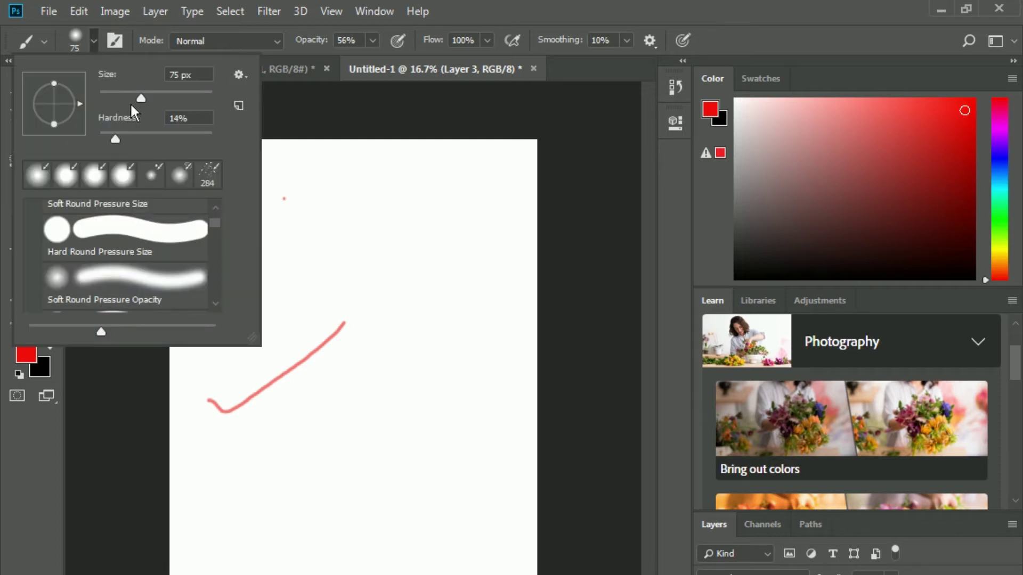
drag(141, 98, 150, 98)
drag(116, 140, 174, 136)
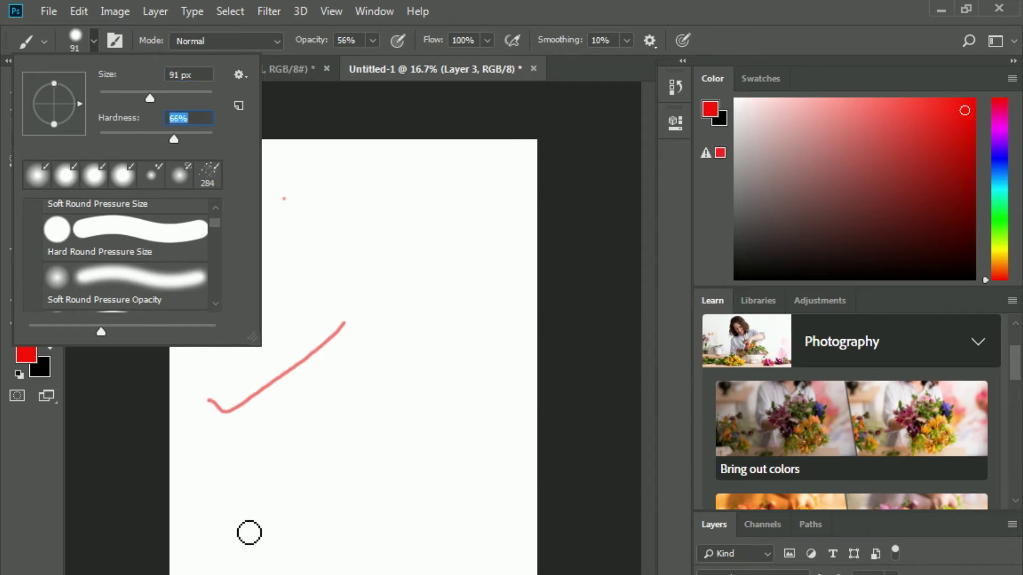
mouse_move(242, 527)
mouse_down()
mouse_move(271, 556)
mouse_move(397, 421)
mouse_up()
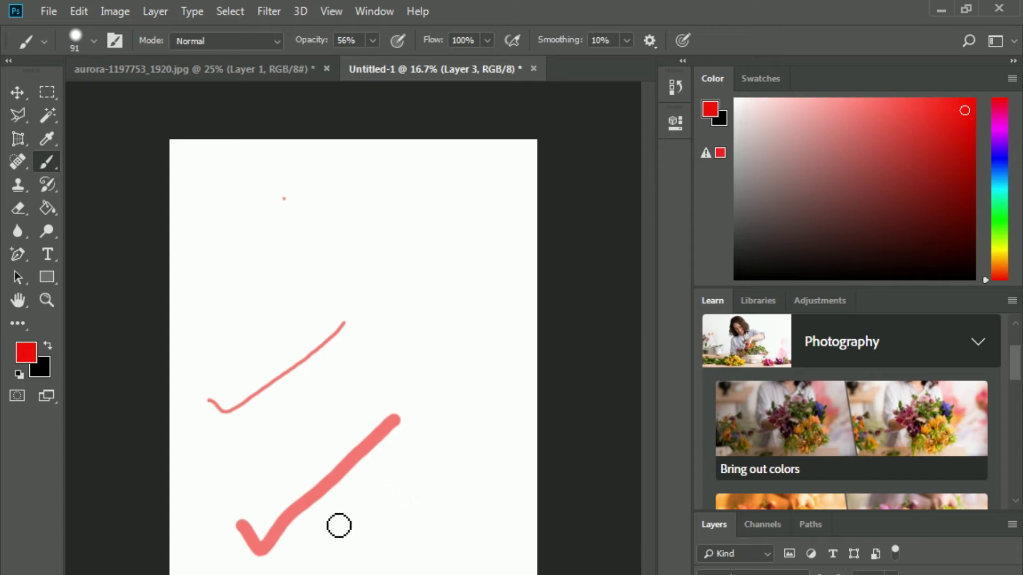
Move the thick check mark up the page and place the thin check mark over it
click(24, 96)
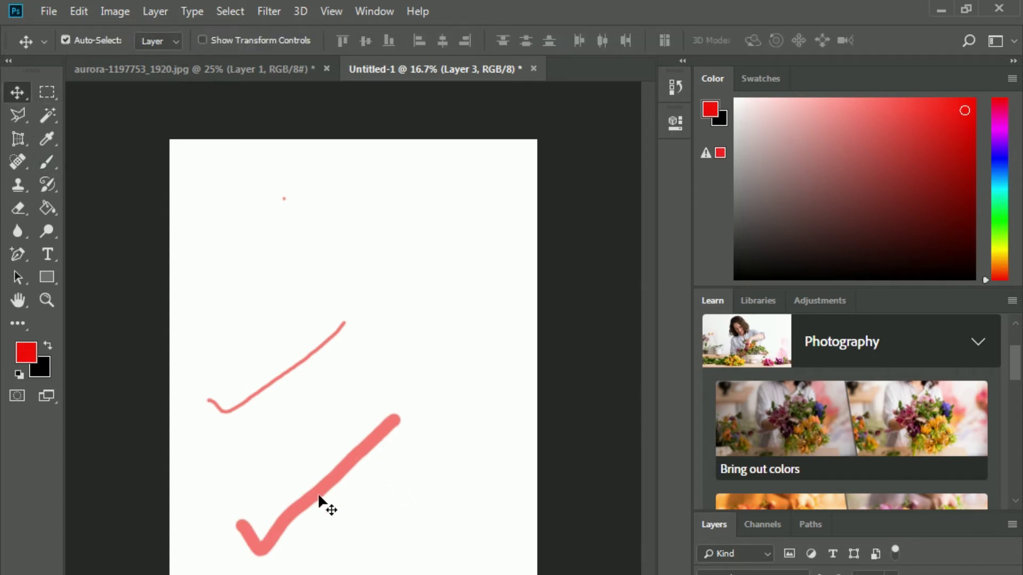
drag(318, 496, 329, 439)
drag(318, 347, 356, 435)
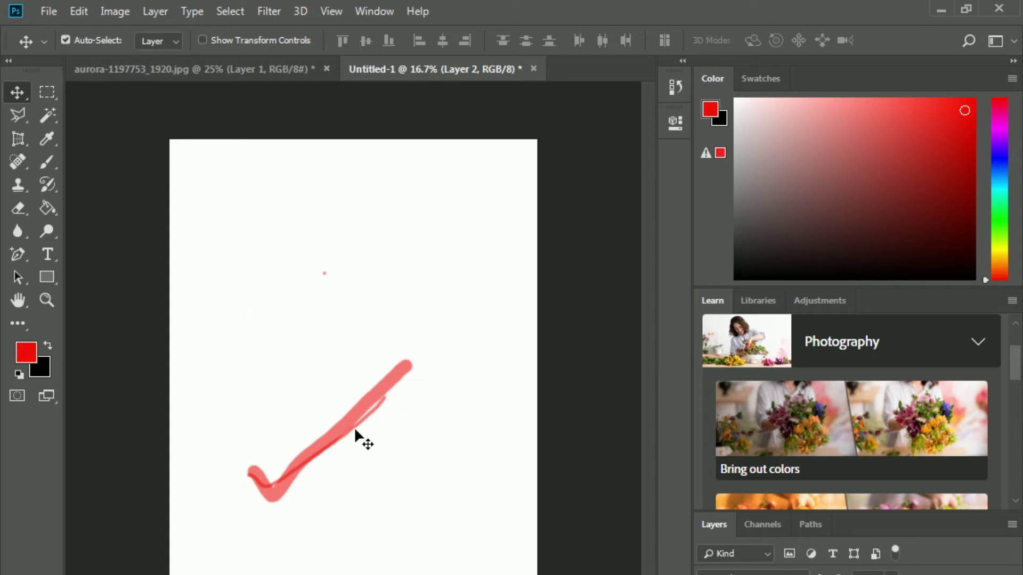
Rotate the thin check mark's layer by -9.63° and move it above and to the left of the thick one
key(ctrl+t)
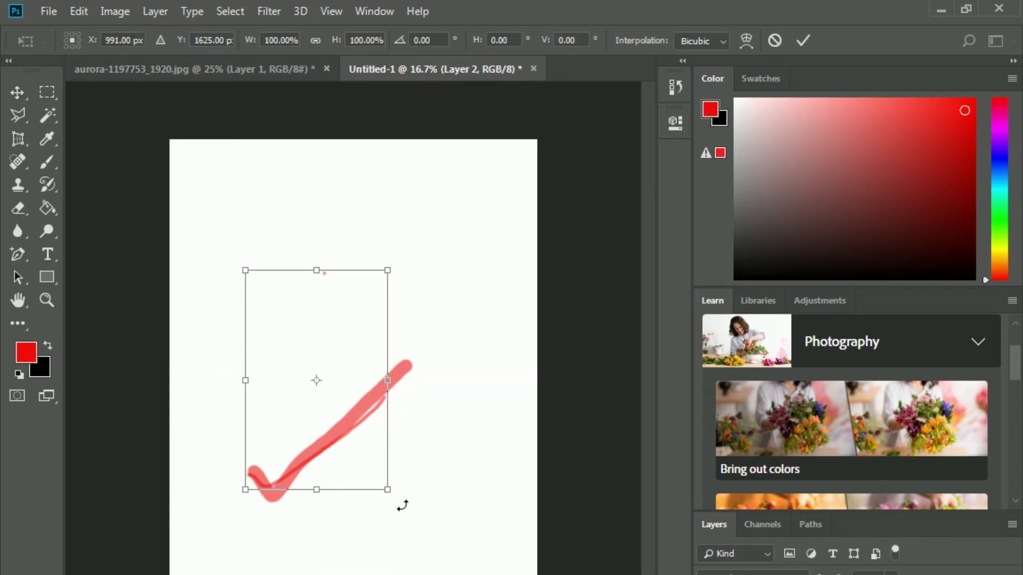
drag(400, 506, 403, 474)
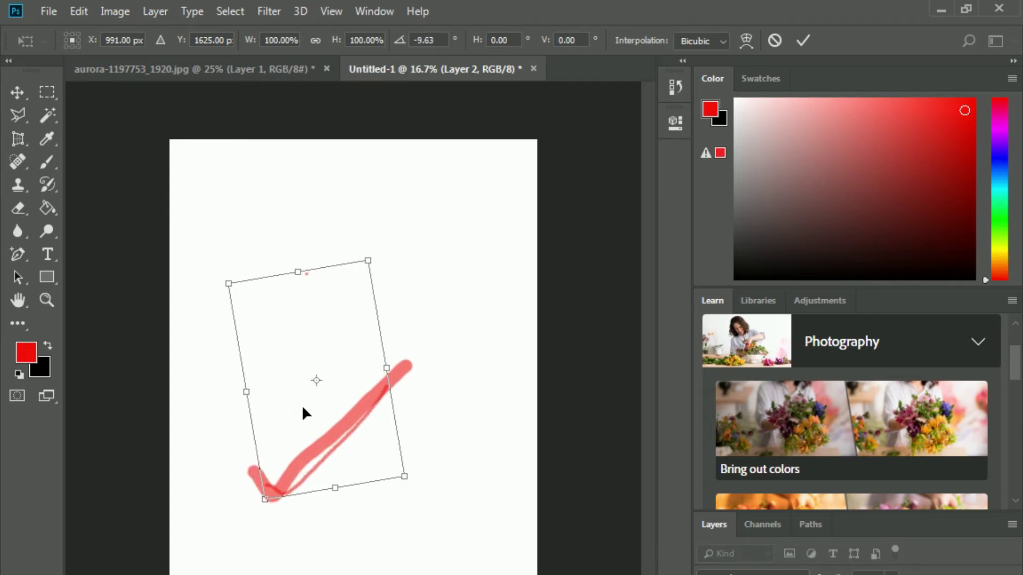
mouse_move(301, 404)
mouse_down()
mouse_move(296, 394)
mouse_move(289, 404)
mouse_move(301, 401)
mouse_move(295, 361)
mouse_move(258, 335)
mouse_move(267, 340)
mouse_up()
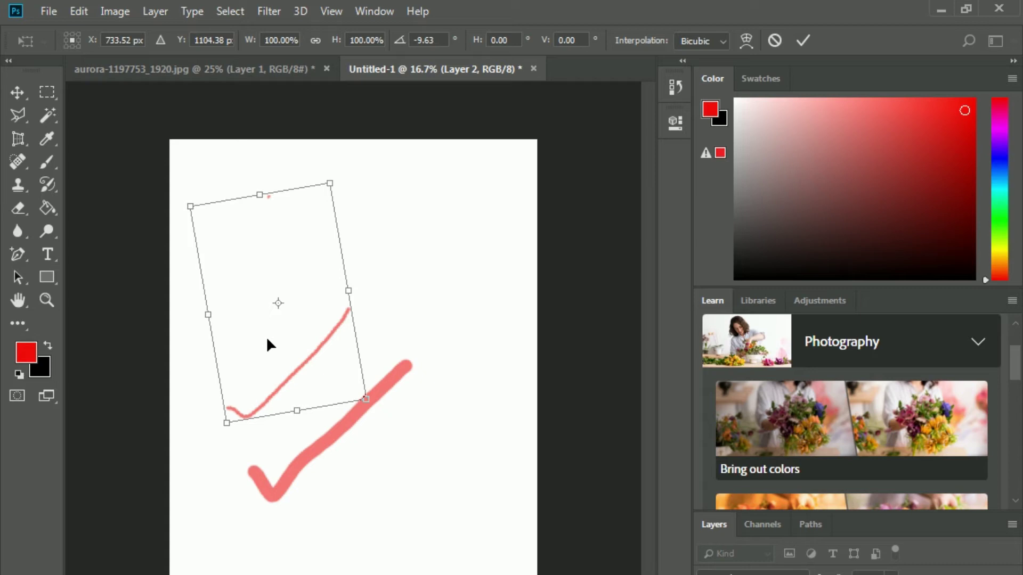
key(Return)
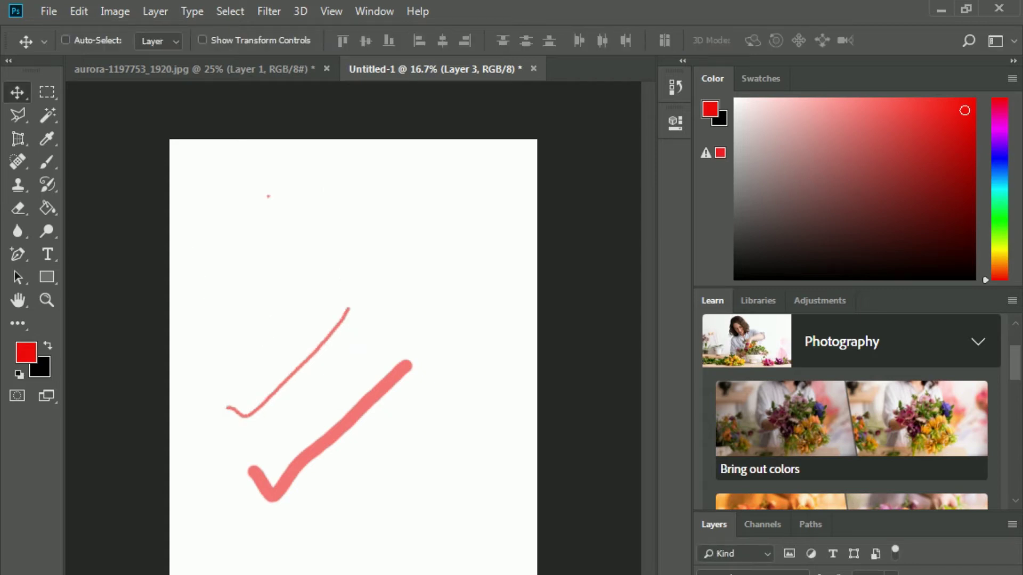
Add another new layer with the default settings and switch back to the Brush Tool
key(ctrl+shift+n)
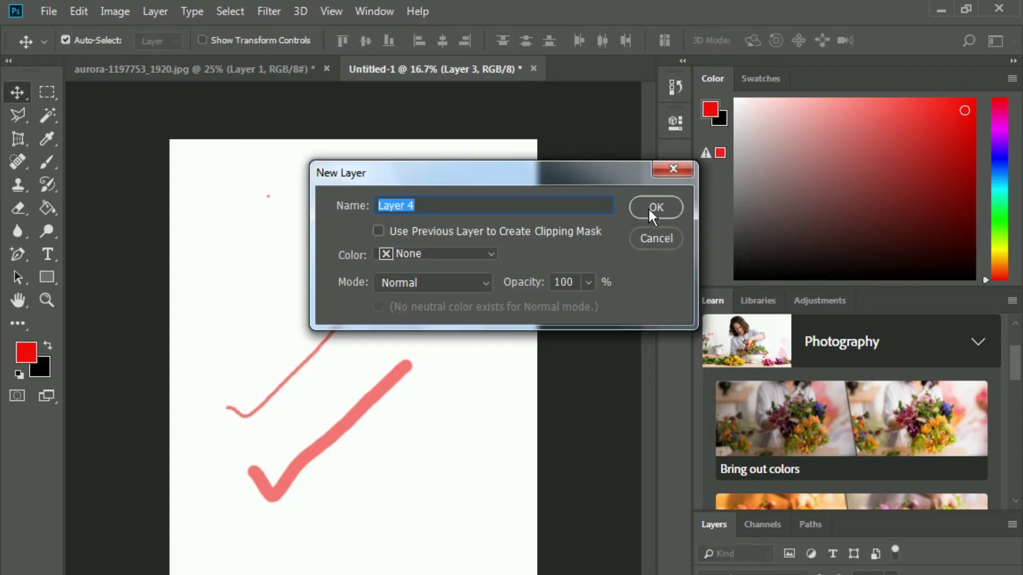
click(652, 210)
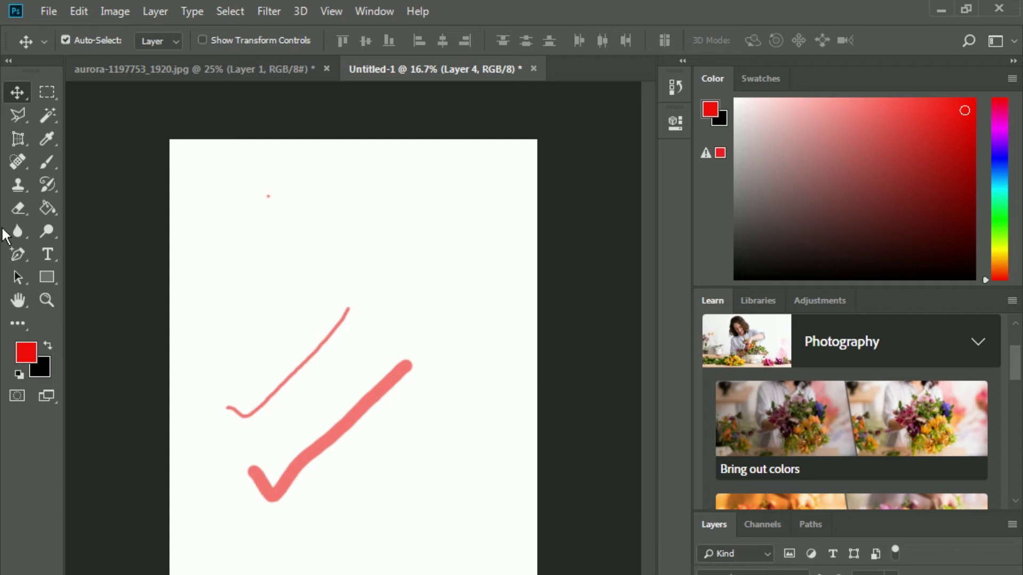
click(47, 160)
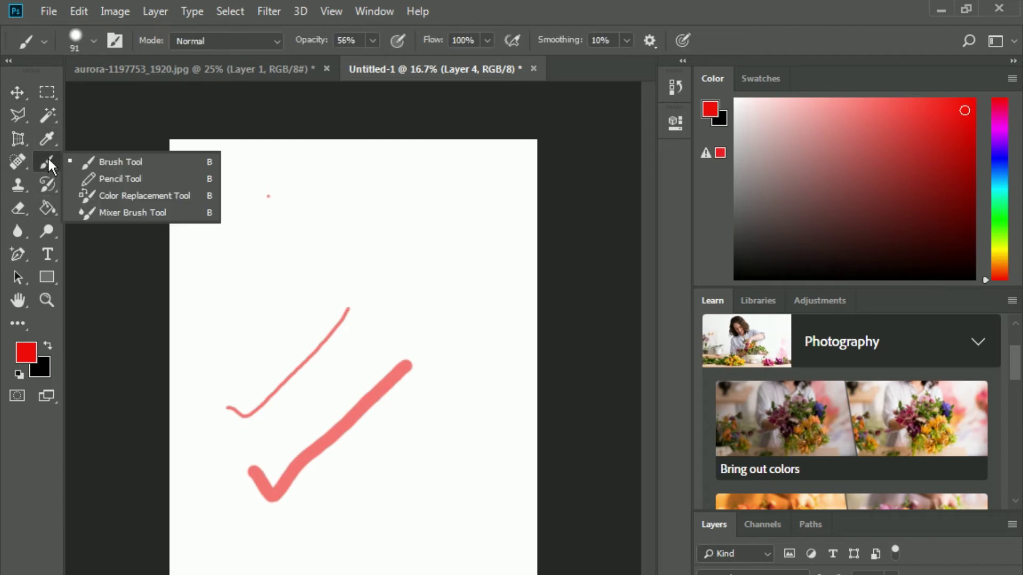
click(111, 162)
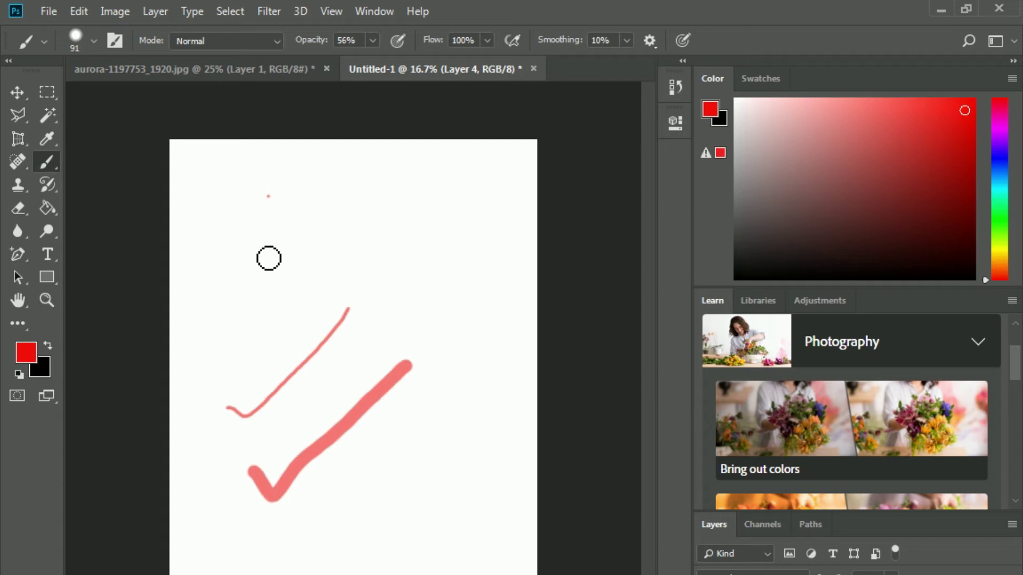
Enlarge the brush to 400 px and paint a very broad red zigzag stroke above the two check marks
key(bracketright)
key(bracketright)
key(bracketright)
key(bracketright)
key(bracketright)
key(bracketright)
key(bracketright)
key(bracketright)
mouse_move(236, 256)
mouse_down()
mouse_move(270, 278)
mouse_move(400, 195)
mouse_move(453, 303)
mouse_up()
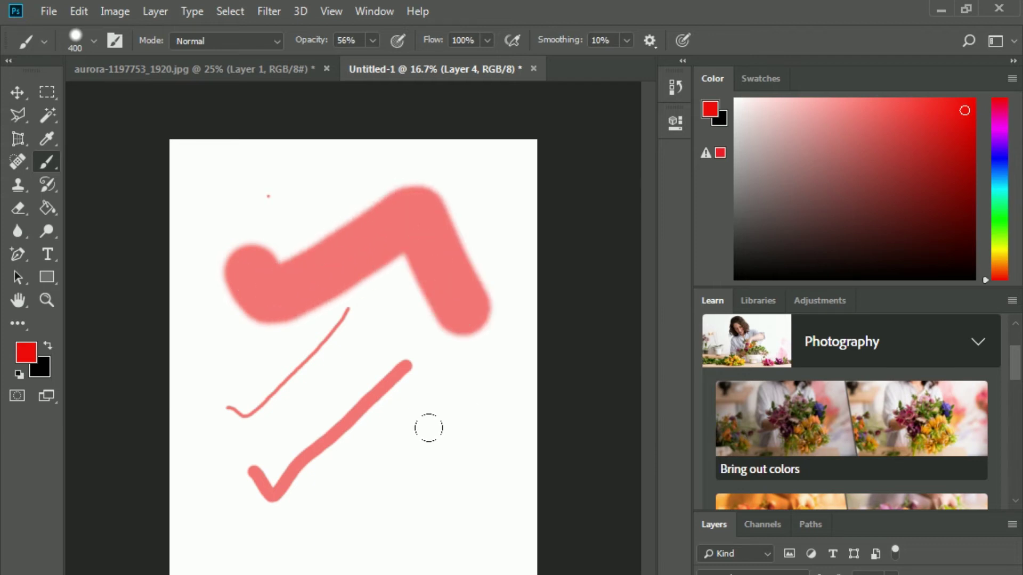
Delete the painted layers and paint a broad red stroke at 56% opacity across the upper part of the page
key(Delete)
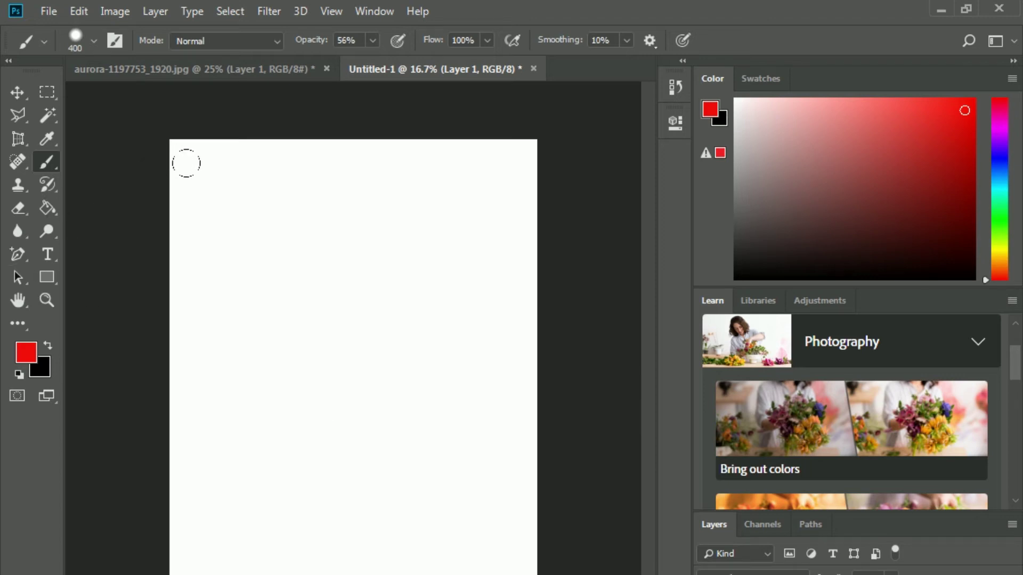
mouse_move(197, 175)
mouse_down()
mouse_move(416, 163)
mouse_move(489, 180)
mouse_up()
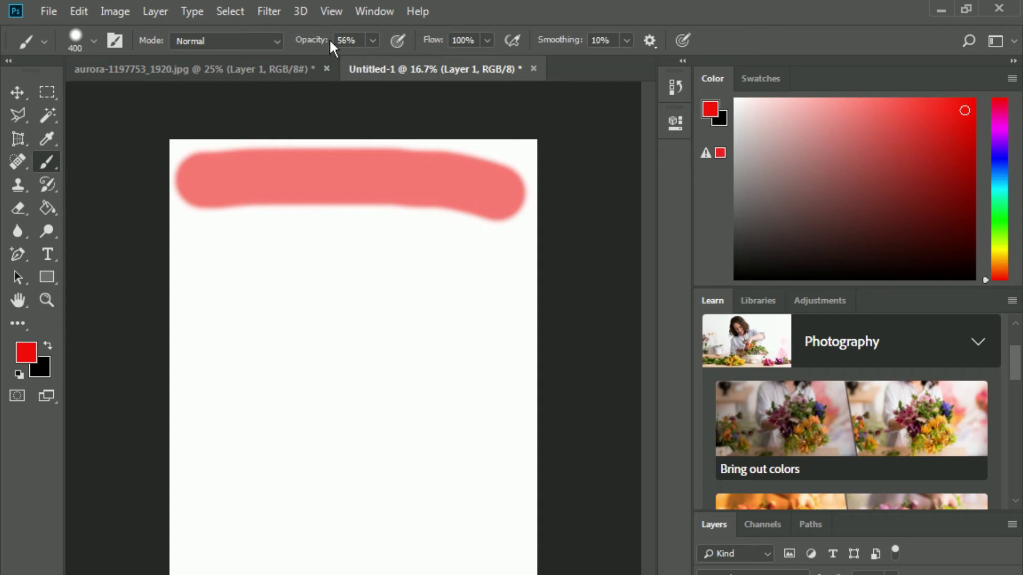
Set the brush opacity to 100% and paint a second horizontal red stroke across the middle of the page
click(372, 40)
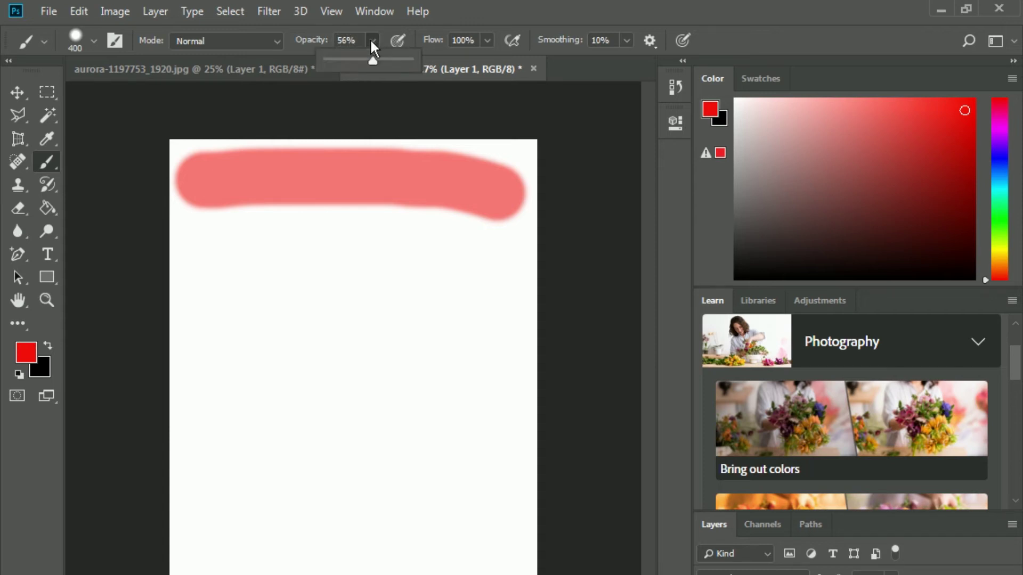
drag(381, 60, 414, 60)
mouse_move(196, 376)
mouse_down()
mouse_move(327, 363)
mouse_move(422, 370)
mouse_move(479, 392)
mouse_up()
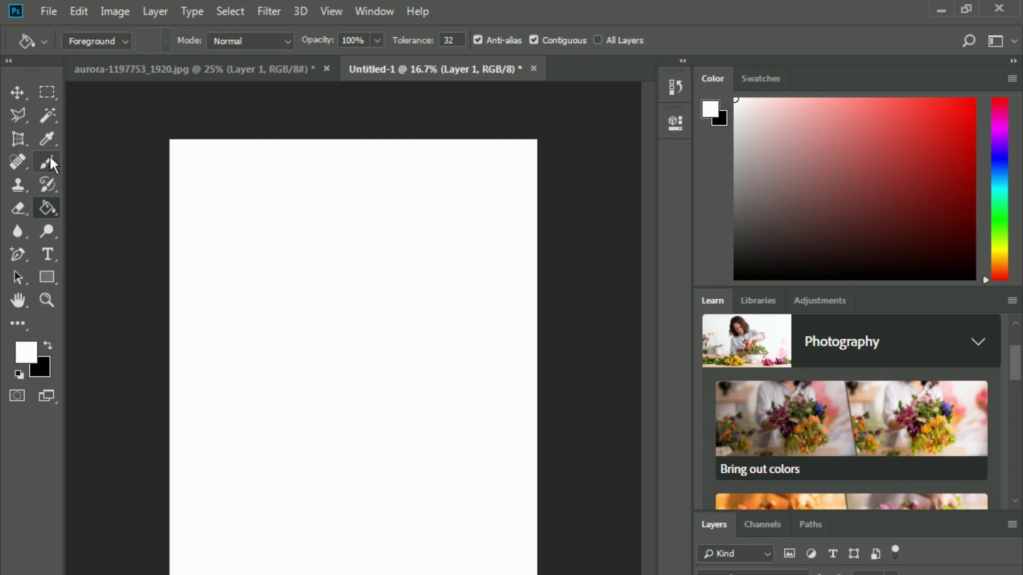
Switch to the Brush Tool, reset the colours to default and choose blue (1721e4) as the foreground colour
click(50, 159)
click(105, 163)
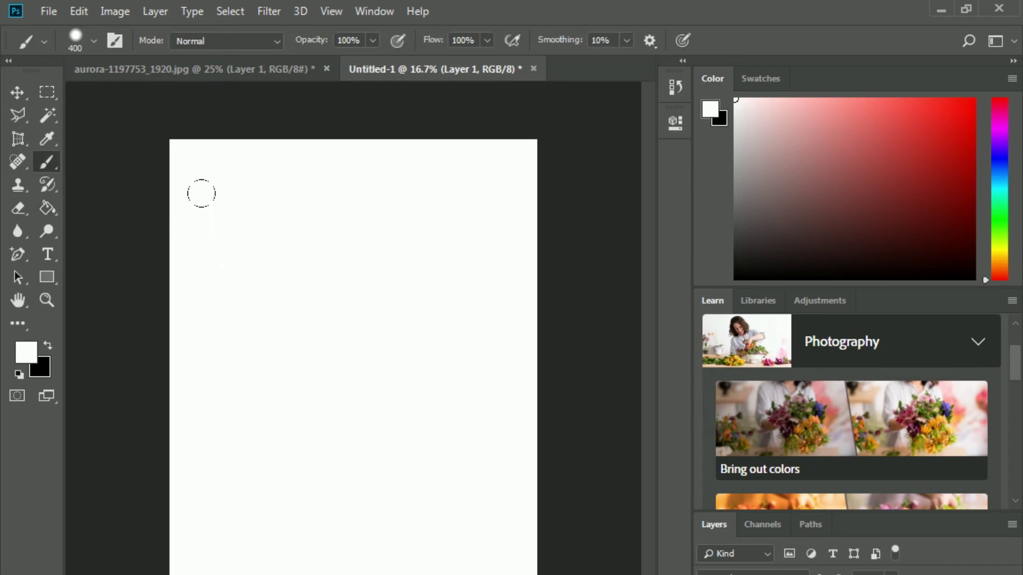
click(19, 373)
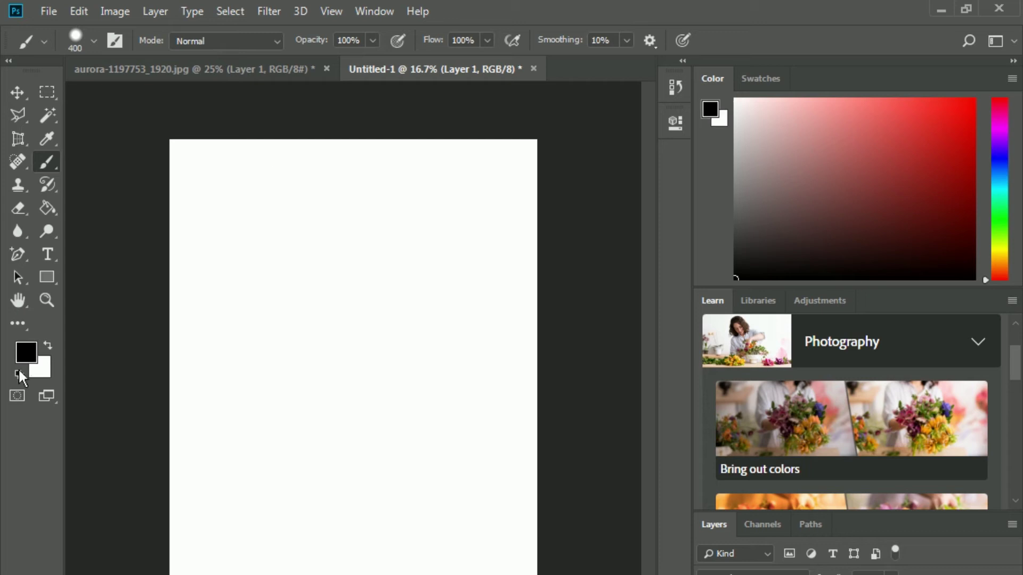
click(25, 354)
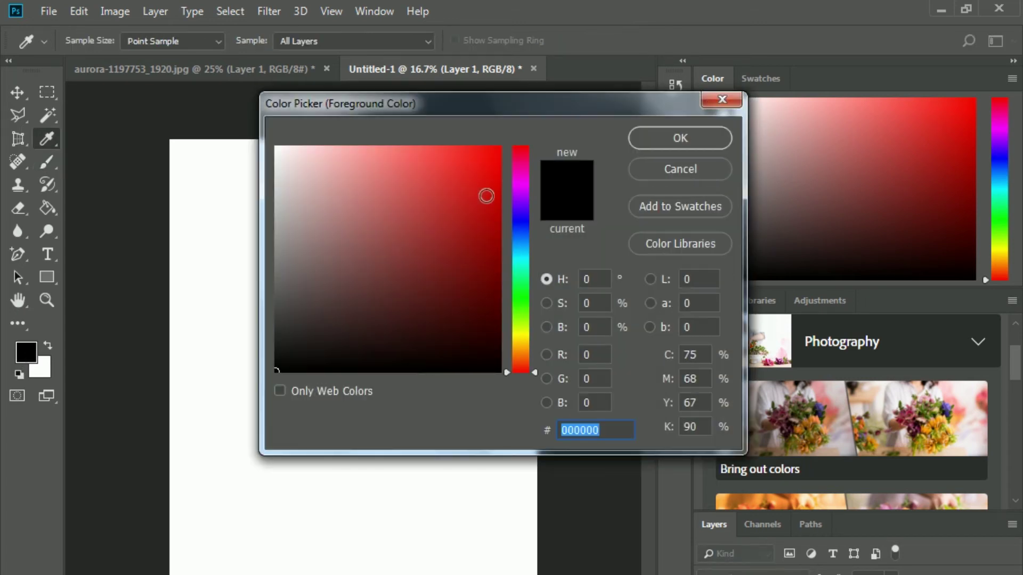
click(522, 215)
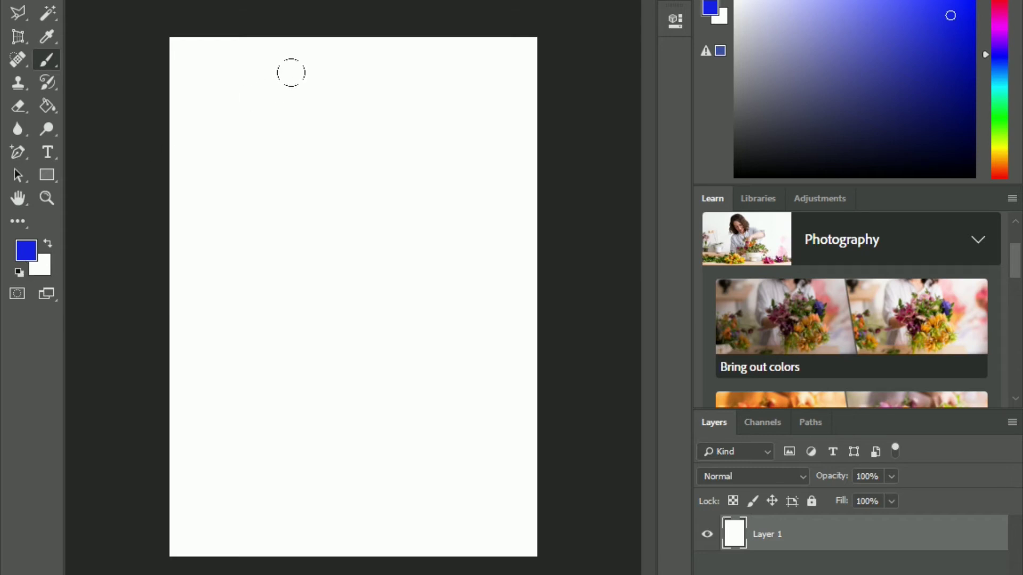
Paint three connected straight blue strokes on the page: a tall vertical, a diagonal rising from its base and a second vertical
mouse_move(290, 73)
mouse_down()
mouse_move(306, 86)
mouse_move(306, 219)
mouse_move(282, 327)
mouse_move(277, 479)
mouse_up()
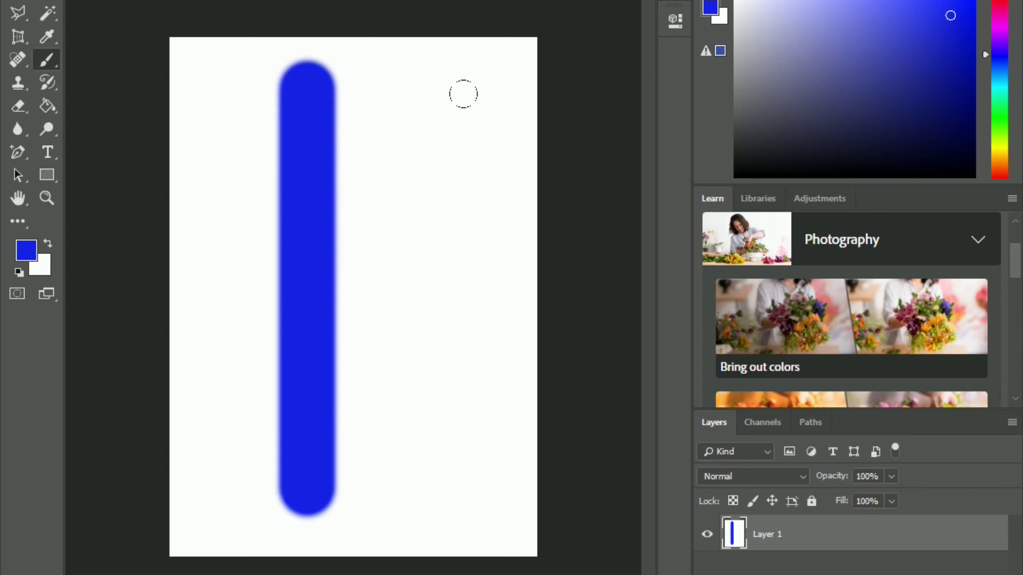
shift+click(475, 115)
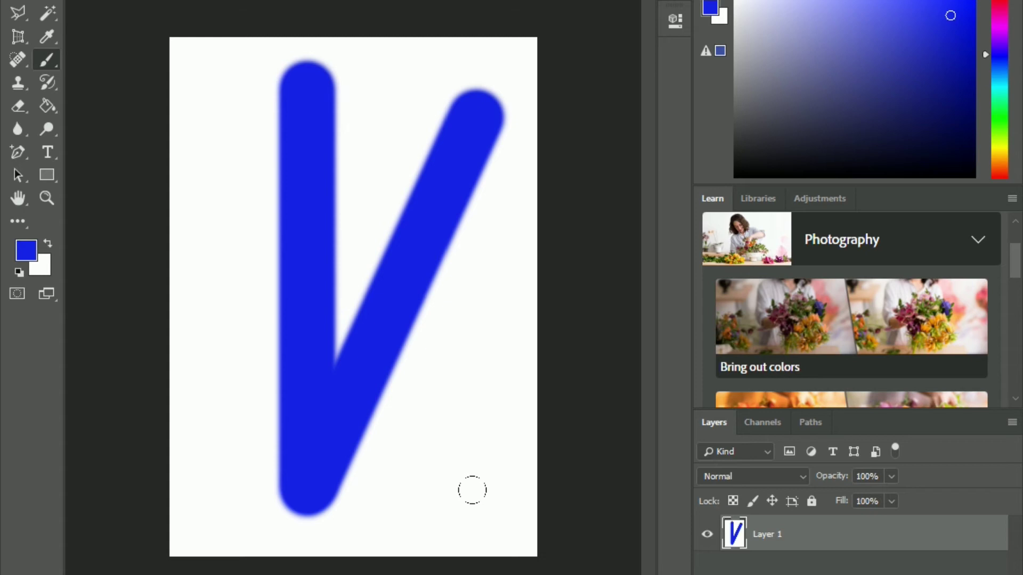
shift+click(486, 500)
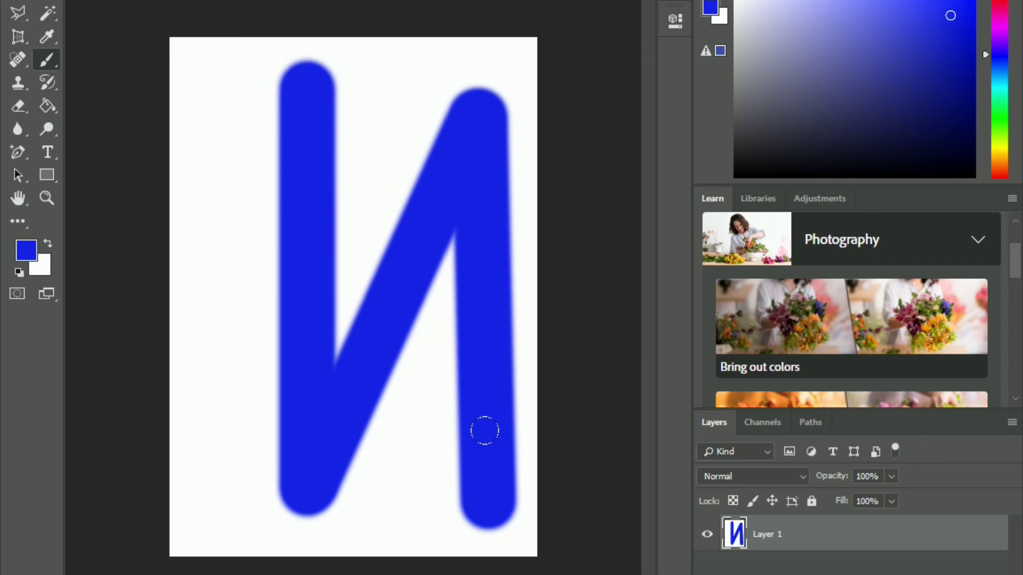
Undo the straight blue strokes one after another until the page is blank, redoing the last one once along the way
key(ctrl+z)
key(ctrl+shift+z)
key(ctrl+z)
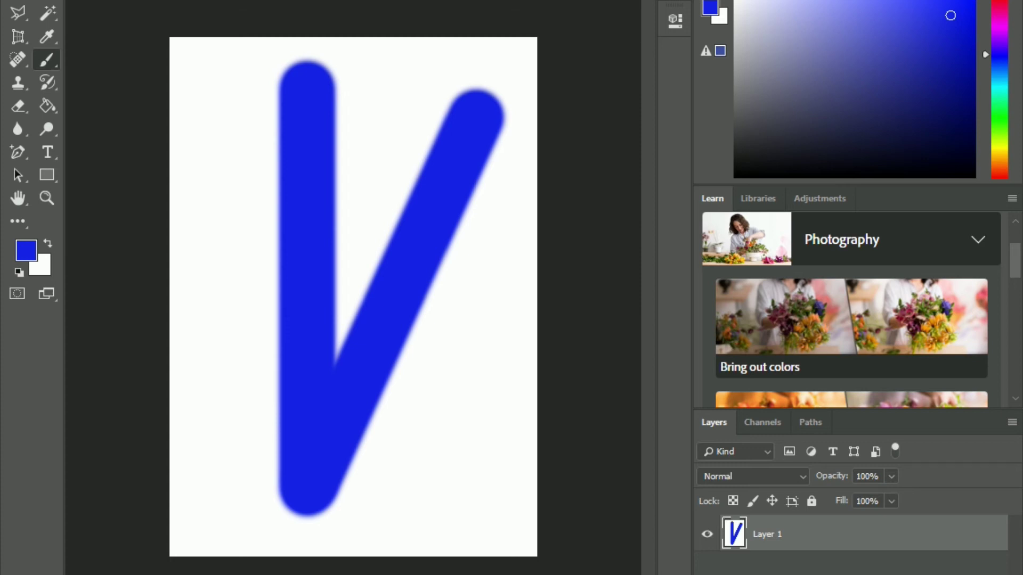
key(ctrl+z)
key(ctrl+z)
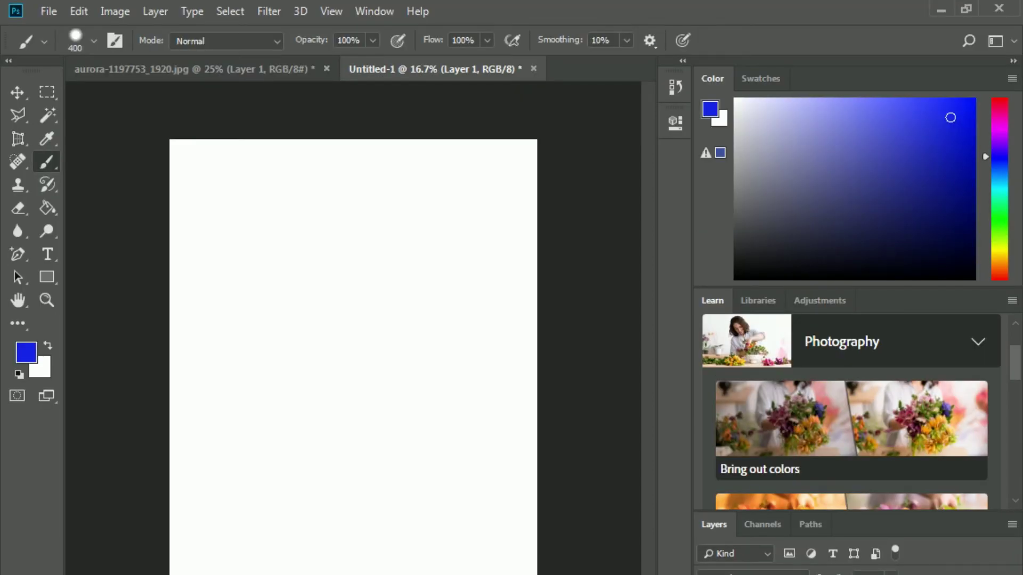
Choose the KYLE Bonus Chunky Charcoal brush at 112 px and paint a long looping blue outline around the two thick strokes
click(95, 41)
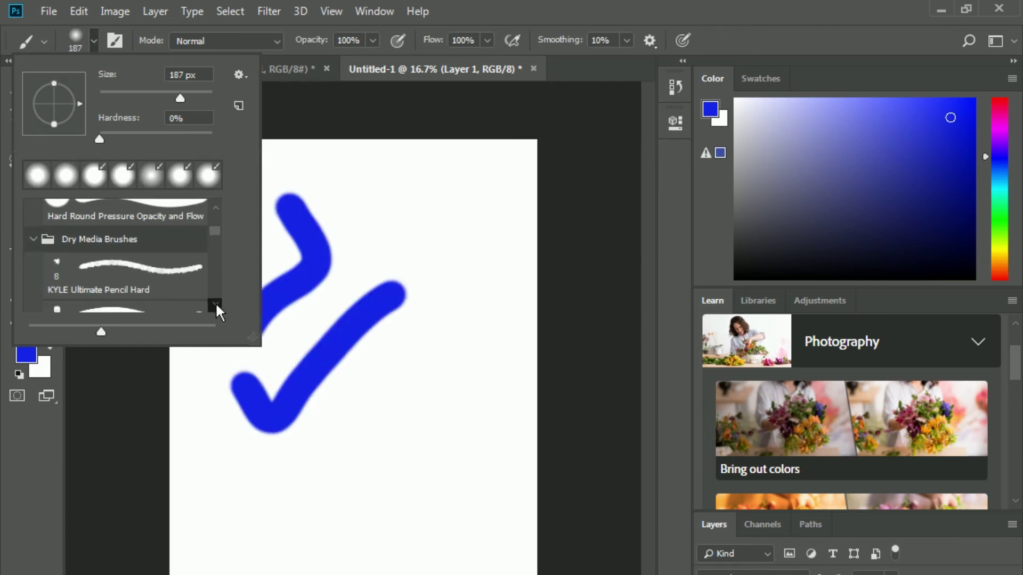
click(215, 304)
click(215, 304)
click(215, 303)
click(215, 304)
click(215, 303)
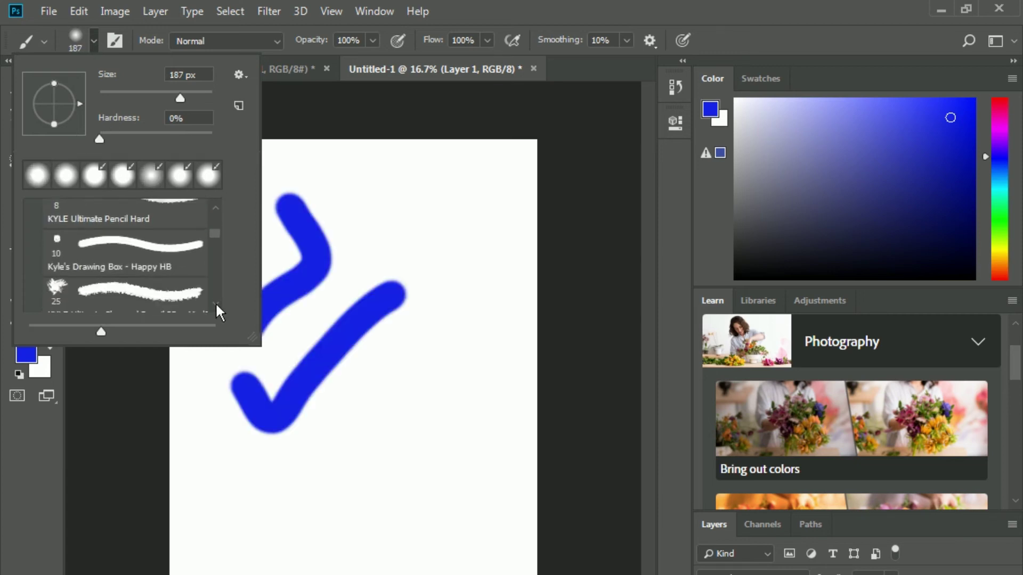
click(215, 304)
click(215, 303)
click(106, 305)
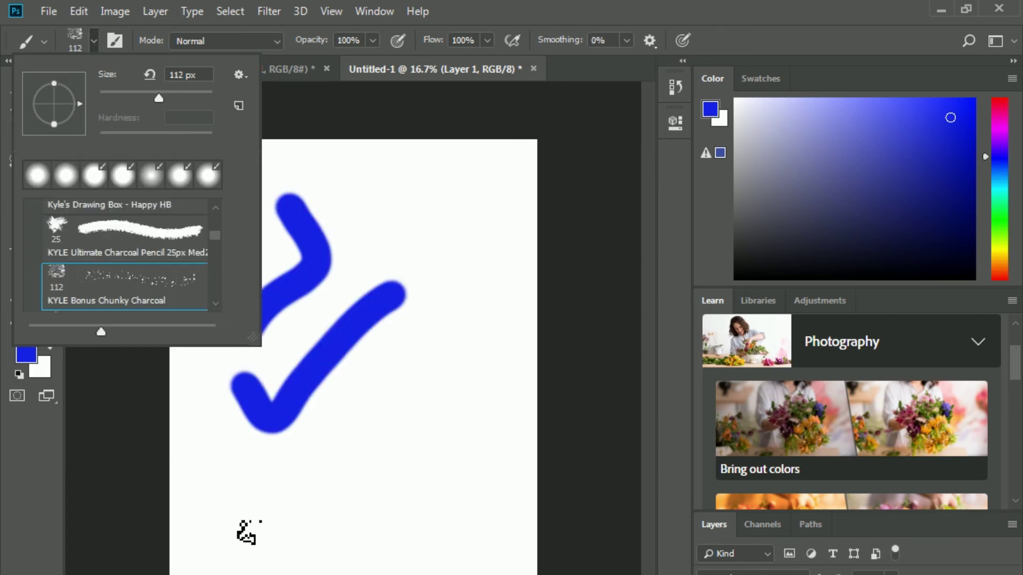
mouse_move(239, 522)
mouse_down()
mouse_move(333, 550)
mouse_move(381, 543)
mouse_up()
mouse_move(449, 480)
mouse_down()
mouse_move(463, 388)
mouse_move(452, 274)
mouse_move(475, 245)
mouse_move(494, 278)
mouse_move(493, 545)
mouse_move(206, 500)
mouse_move(227, 483)
mouse_move(247, 499)
mouse_move(238, 535)
mouse_up()
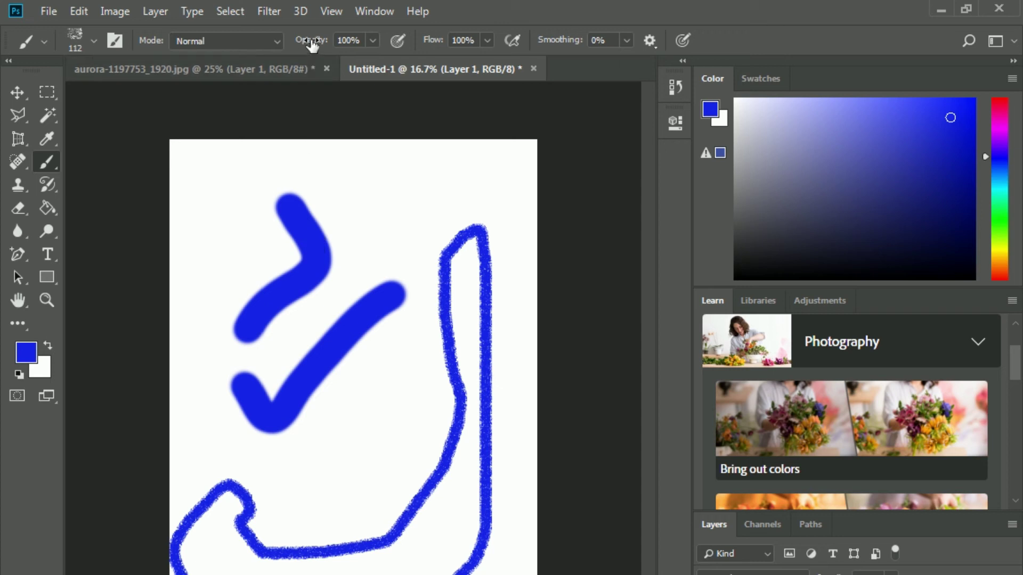
Set the brush opacity to 45% and paint a curved vertical blue stroke across the end of the check mark
click(375, 40)
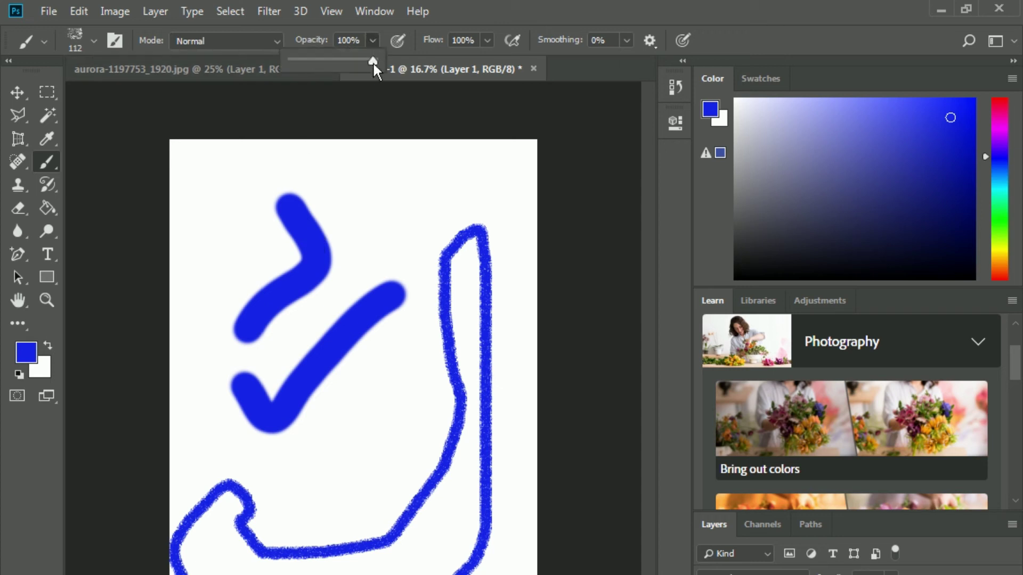
mouse_move(372, 62)
mouse_down()
mouse_move(344, 66)
mouse_move(336, 95)
mouse_up()
mouse_move(361, 178)
mouse_down()
mouse_move(385, 305)
mouse_move(390, 404)
mouse_move(328, 496)
mouse_up()
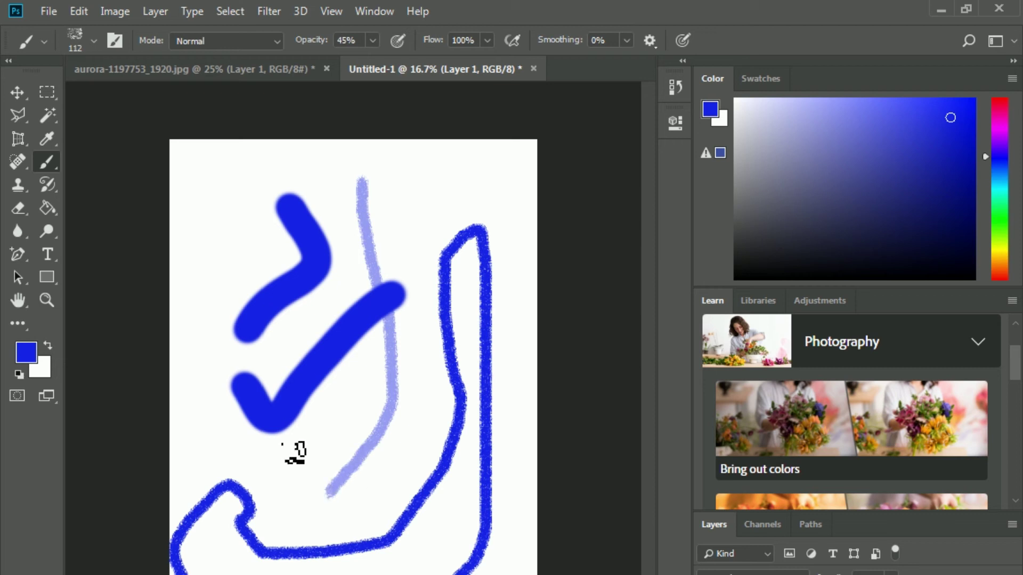
Set the flow to 26%, choose a pink foreground colour and paint a short vertical stroke inside the tall blue loop
click(487, 39)
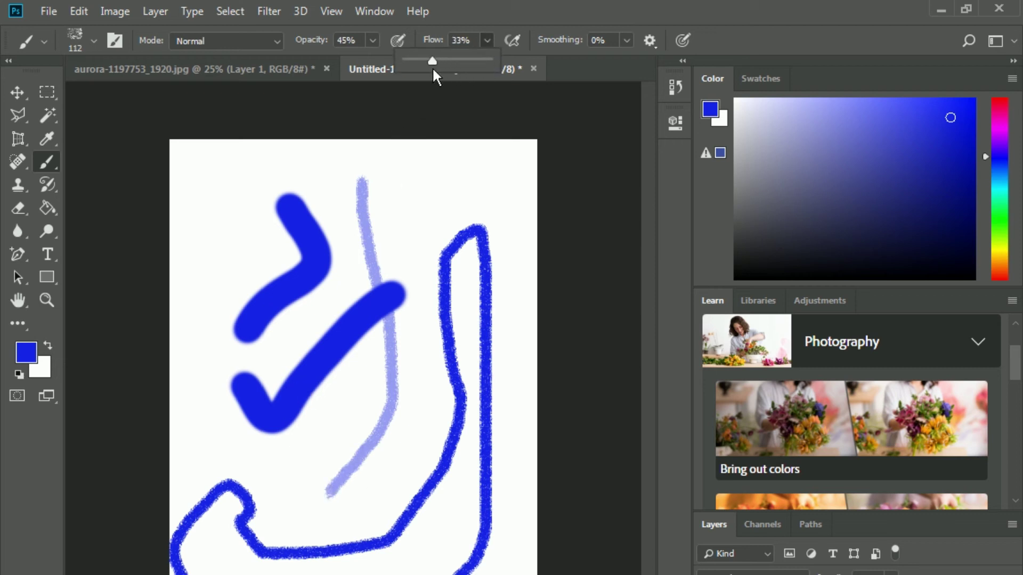
drag(433, 67, 426, 69)
click(25, 352)
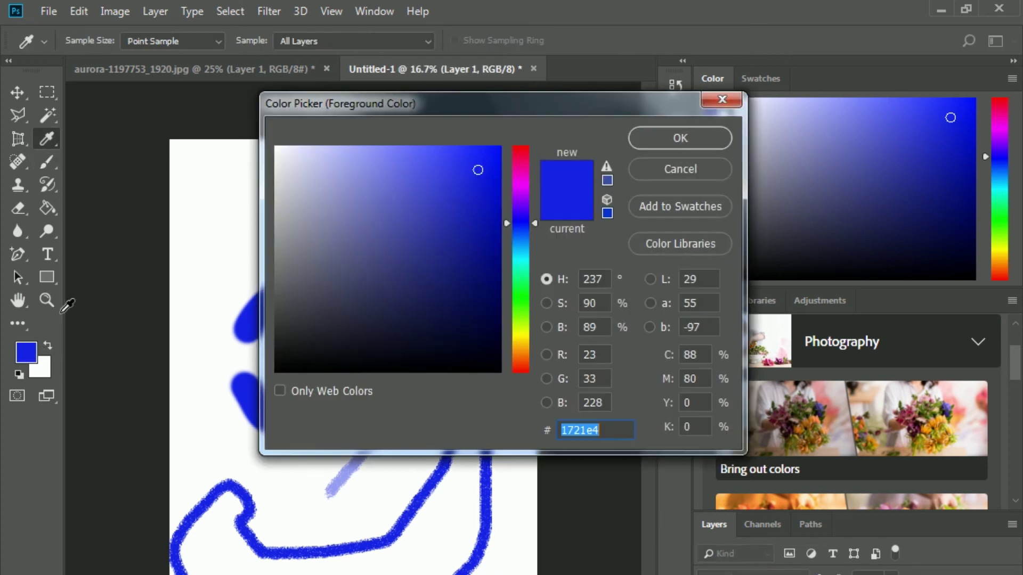
click(521, 167)
click(657, 136)
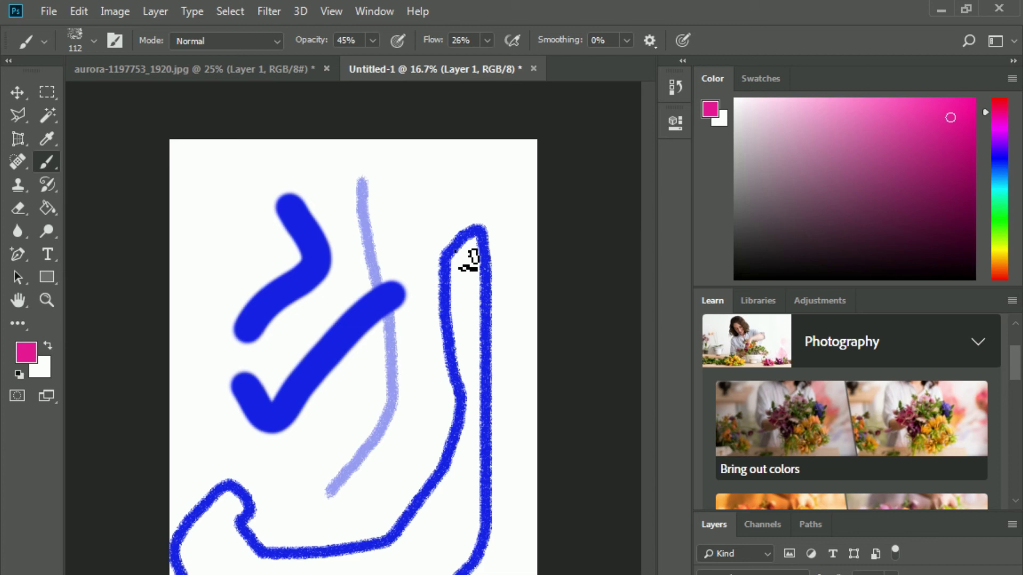
drag(459, 255, 460, 338)
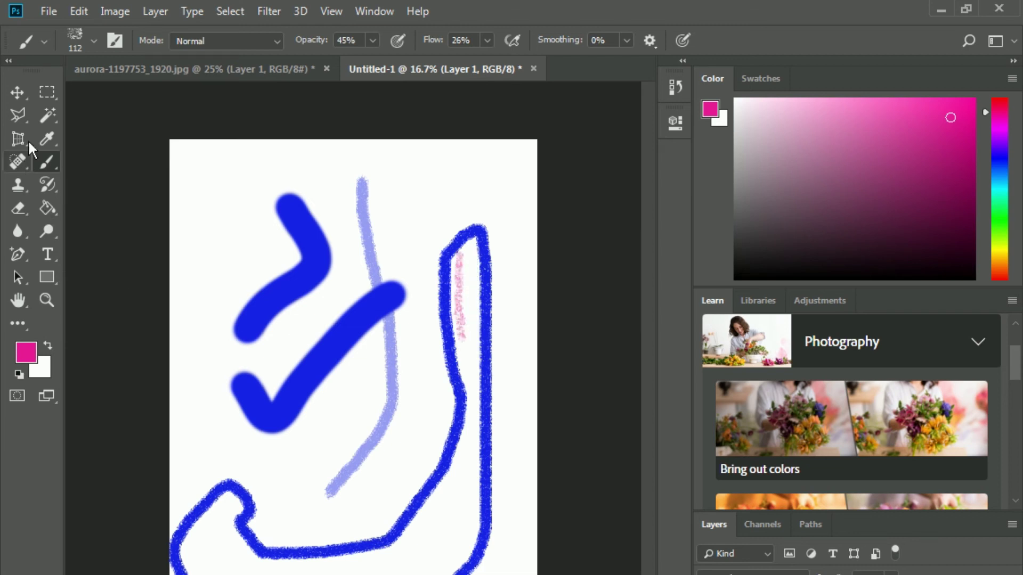
Pick the recent round brush with 112 px size and 50% hardness and paint a long pink stroke down inside the blue loop
right_click(46, 164)
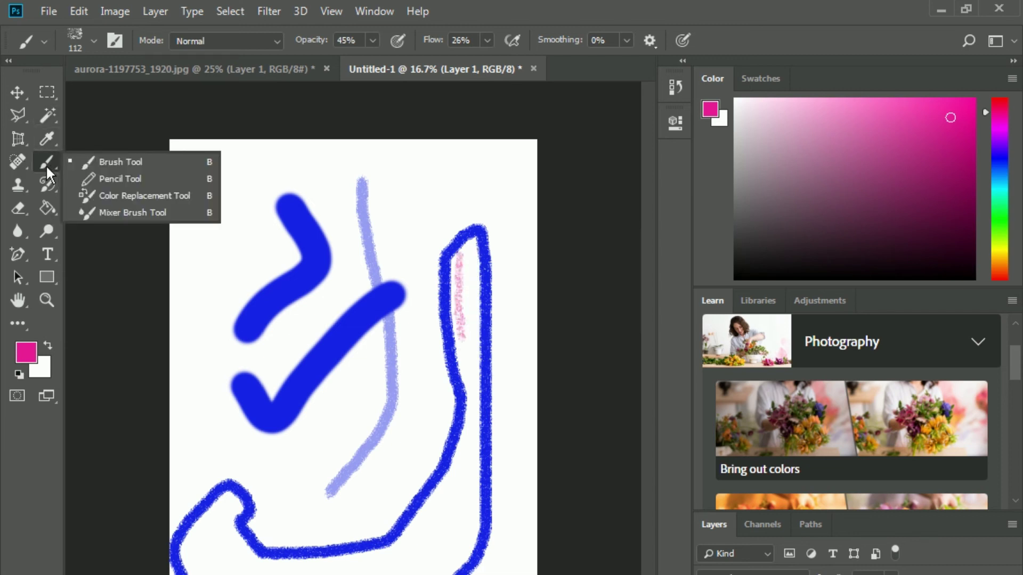
click(114, 162)
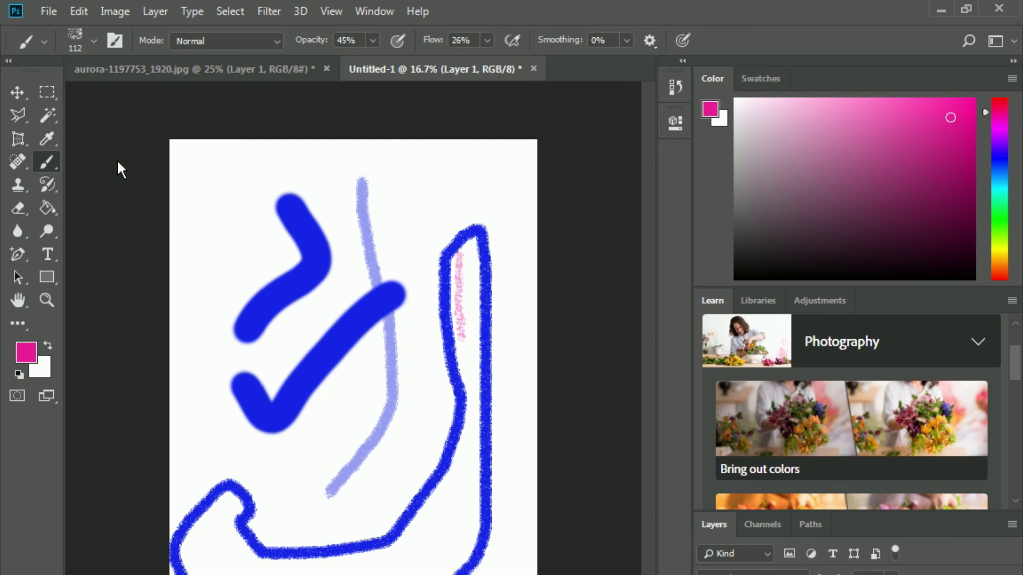
click(94, 42)
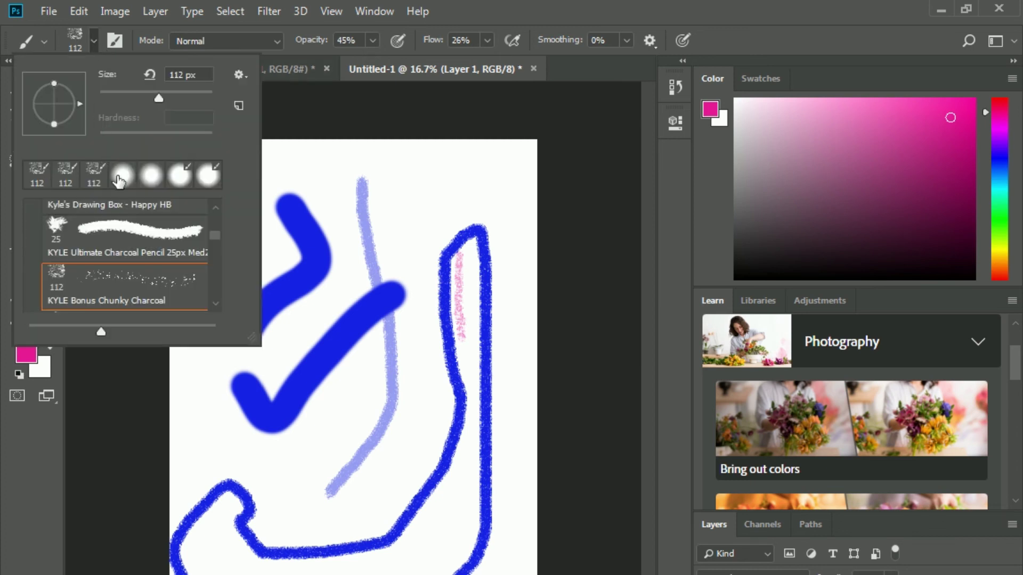
click(118, 182)
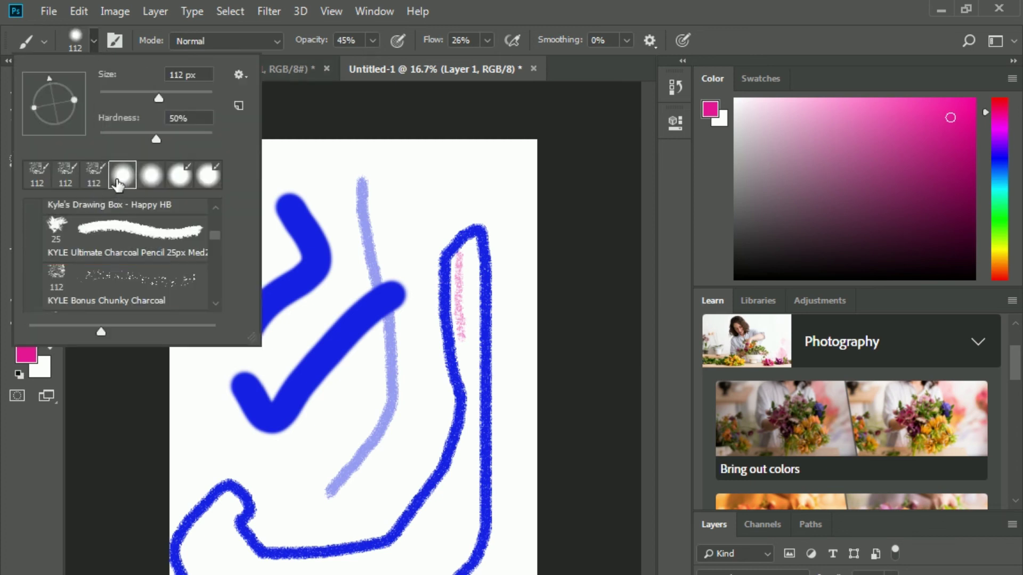
drag(214, 240, 216, 206)
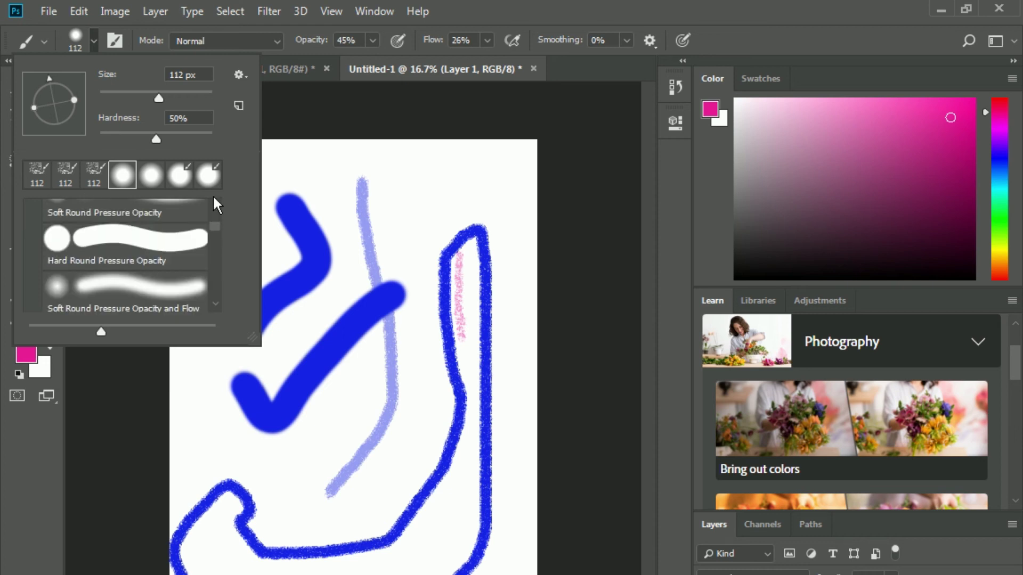
click(101, 237)
mouse_move(464, 265)
mouse_down()
mouse_move(470, 406)
mouse_move(447, 482)
mouse_up()
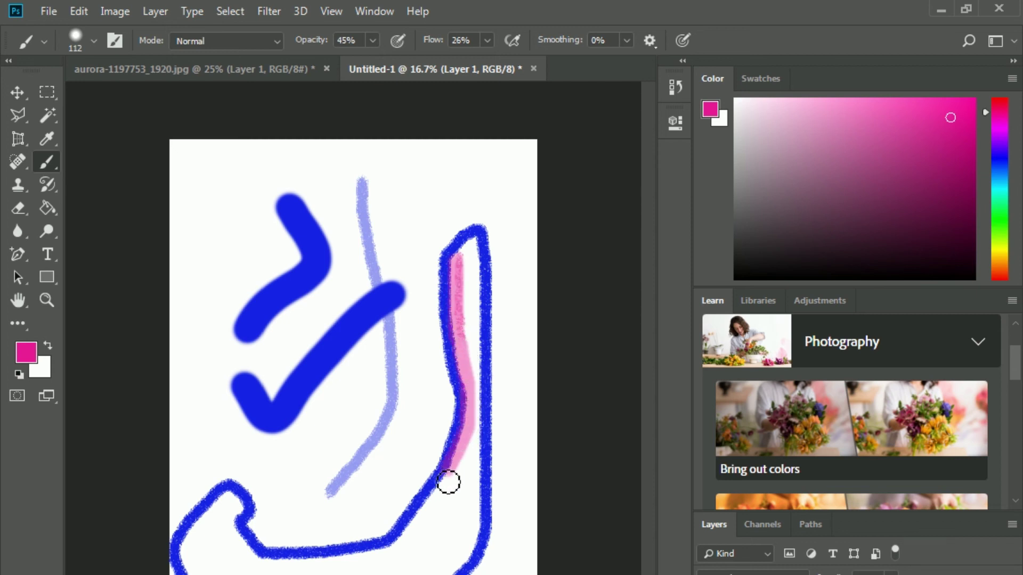
Set the flow to 100% and paint another long vertical pink stroke inside the blue loop for comparison
click(489, 39)
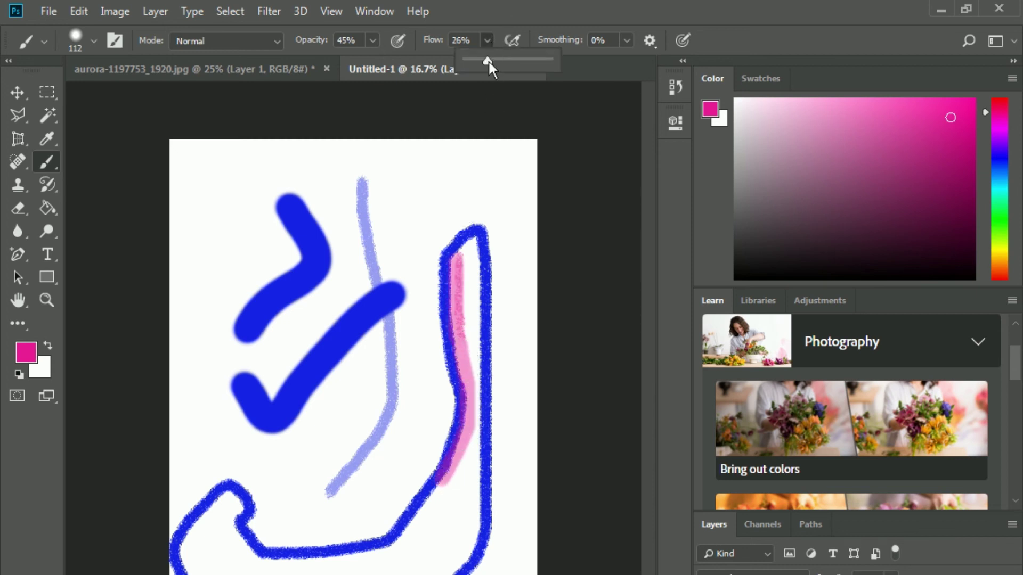
drag(487, 60, 554, 60)
mouse_move(460, 246)
mouse_down()
mouse_move(479, 400)
mouse_move(471, 518)
mouse_up()
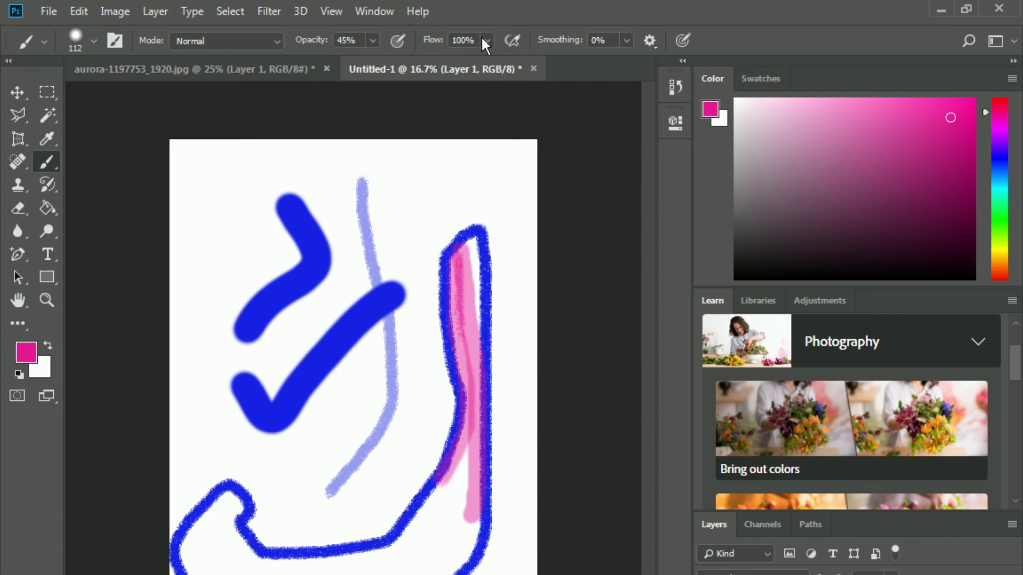
Set the brush opacity to 100% and keep the painting mode at Normal after viewing the available blend modes
click(373, 40)
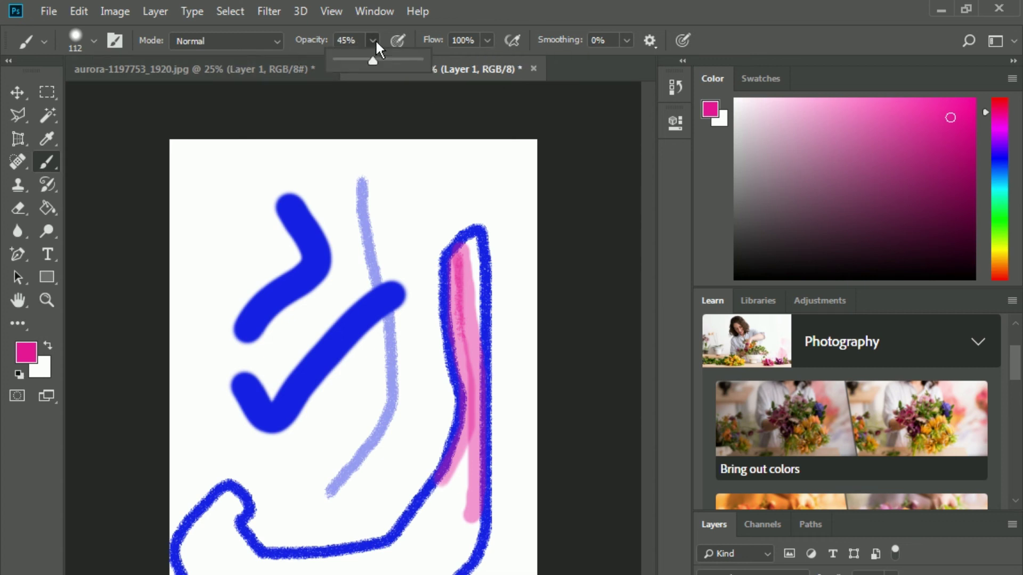
mouse_move(369, 58)
mouse_down()
mouse_move(399, 65)
mouse_move(375, 69)
mouse_up()
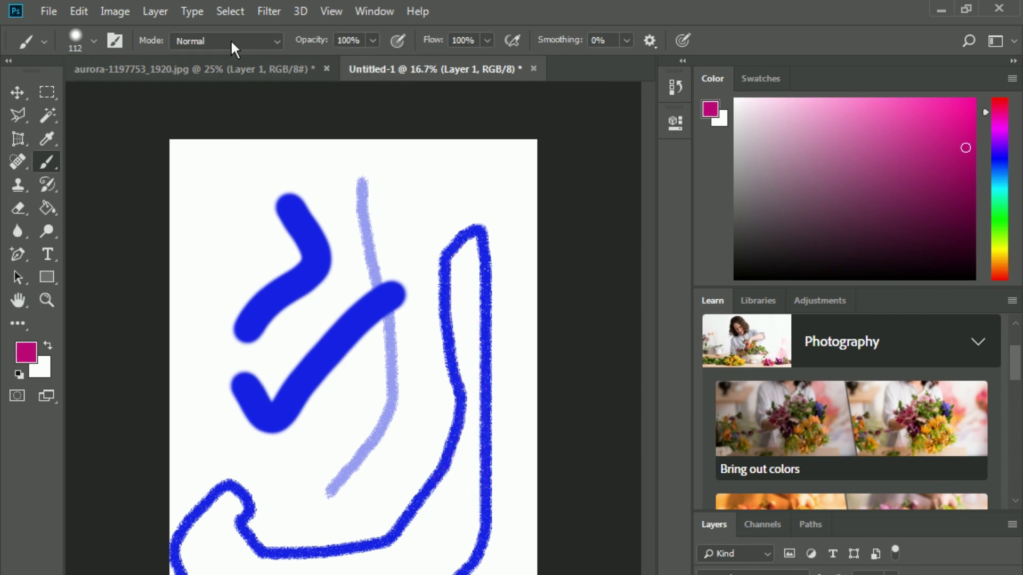
click(233, 49)
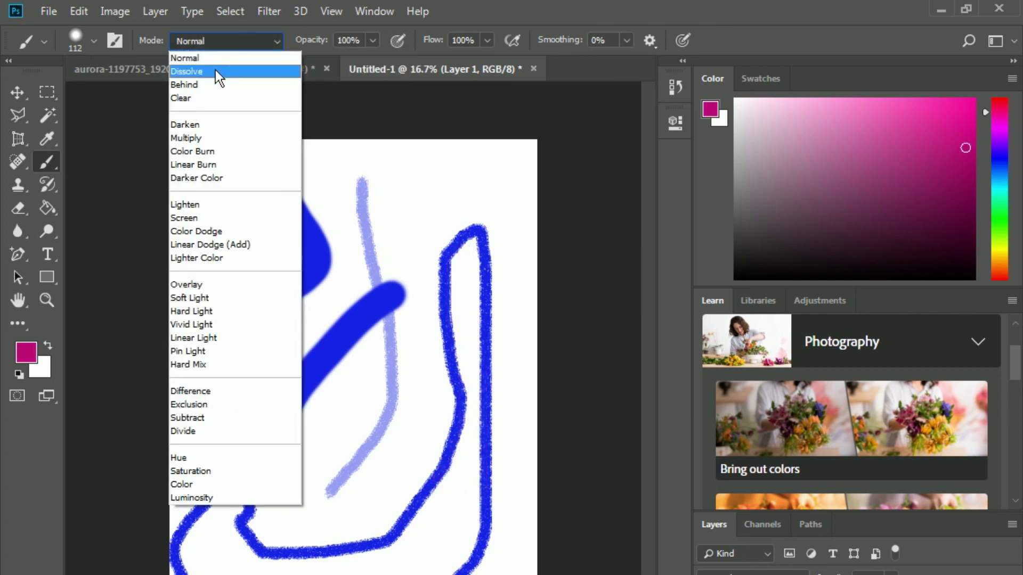
click(206, 58)
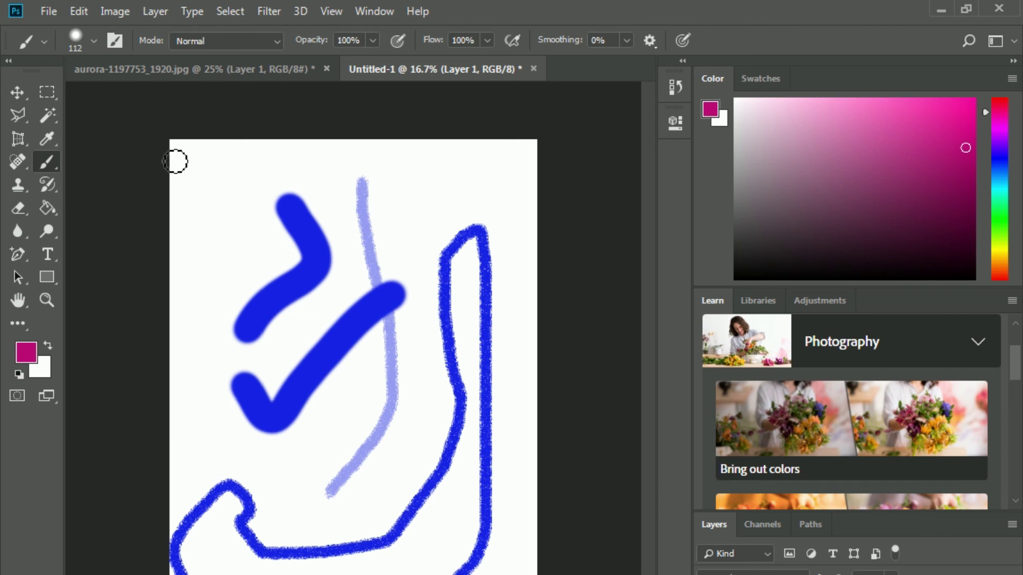
Flatten and tilt the round brush tip into a thin slanted ellipse and paint several magenta calligraphic strokes near the page's upper edge
click(94, 41)
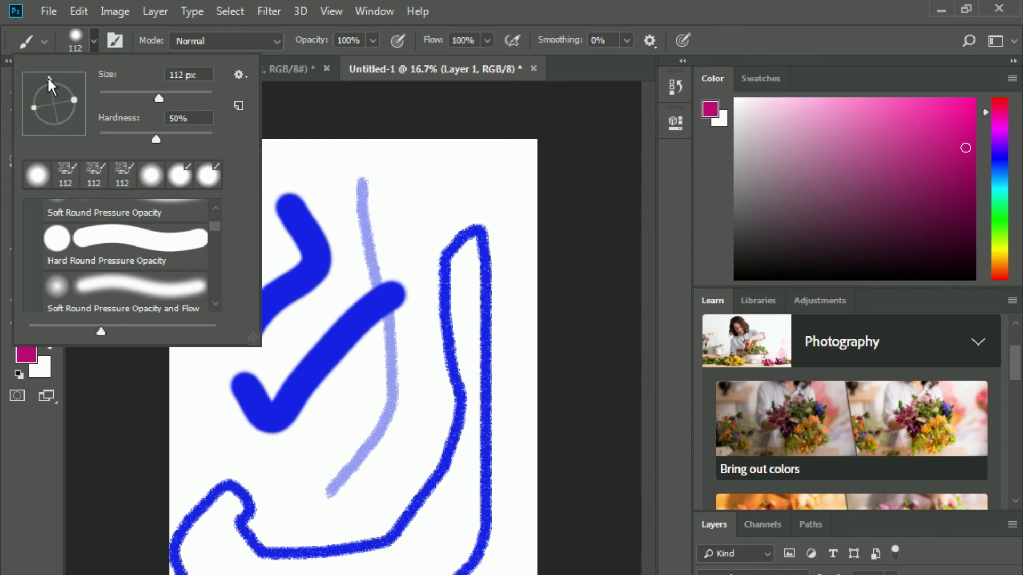
mouse_move(49, 76)
mouse_down()
mouse_move(82, 102)
mouse_move(46, 133)
mouse_move(32, 125)
mouse_move(31, 114)
mouse_move(55, 117)
mouse_up()
drag(53, 100, 54, 100)
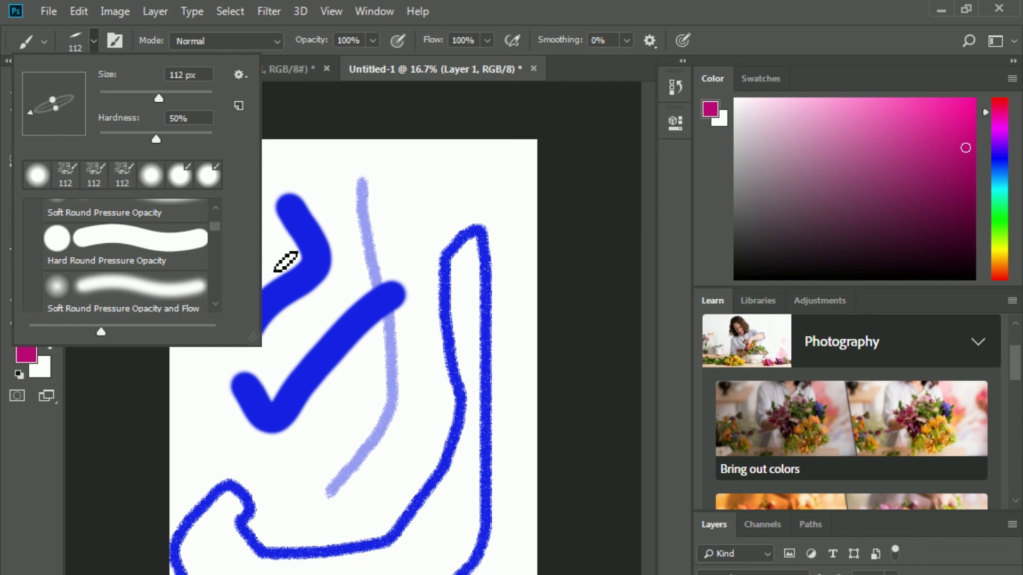
mouse_move(432, 176)
mouse_down()
mouse_move(443, 185)
mouse_move(433, 226)
mouse_move(415, 242)
mouse_move(385, 238)
mouse_up()
click(386, 158)
mouse_move(392, 169)
mouse_down()
mouse_move(394, 231)
mouse_move(375, 241)
mouse_move(334, 210)
mouse_move(327, 151)
mouse_move(350, 183)
mouse_up()
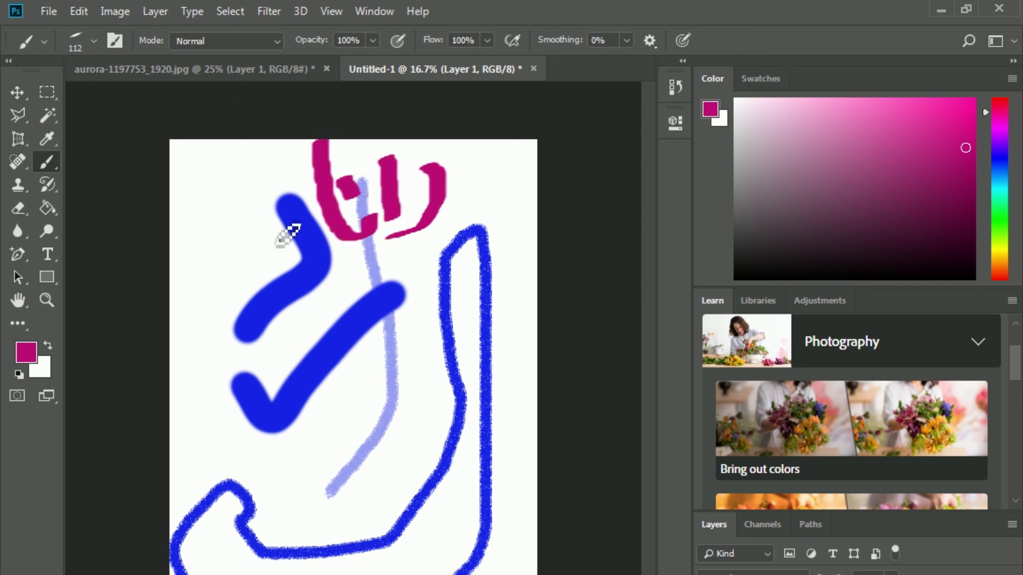
Reshape the brush tip into a narrow, nearly upright ellipse and paint a magenta zigzag stroke below the check mark
click(93, 41)
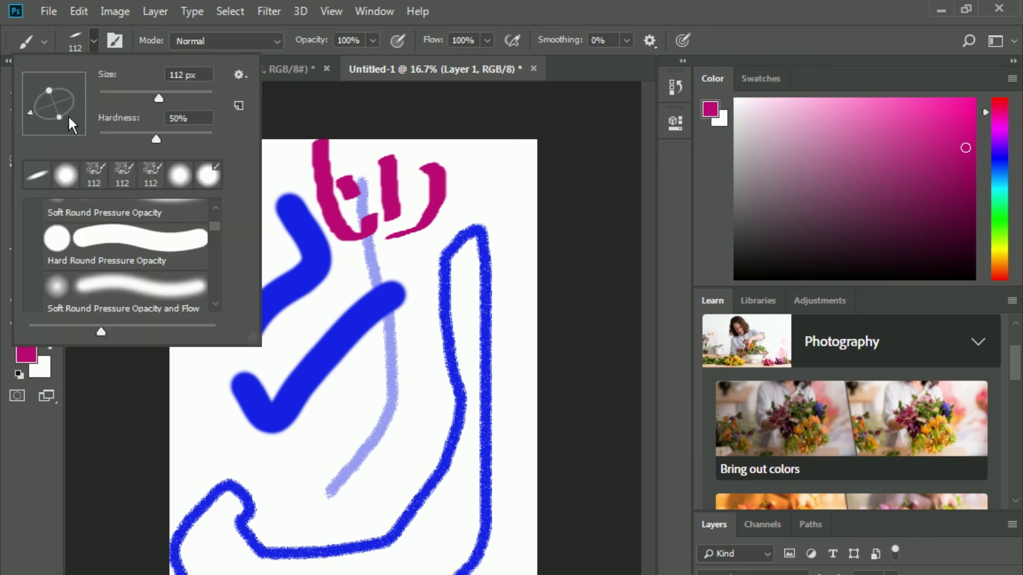
mouse_move(68, 116)
mouse_down()
mouse_move(74, 127)
mouse_move(28, 91)
mouse_move(51, 74)
mouse_move(75, 99)
mouse_up()
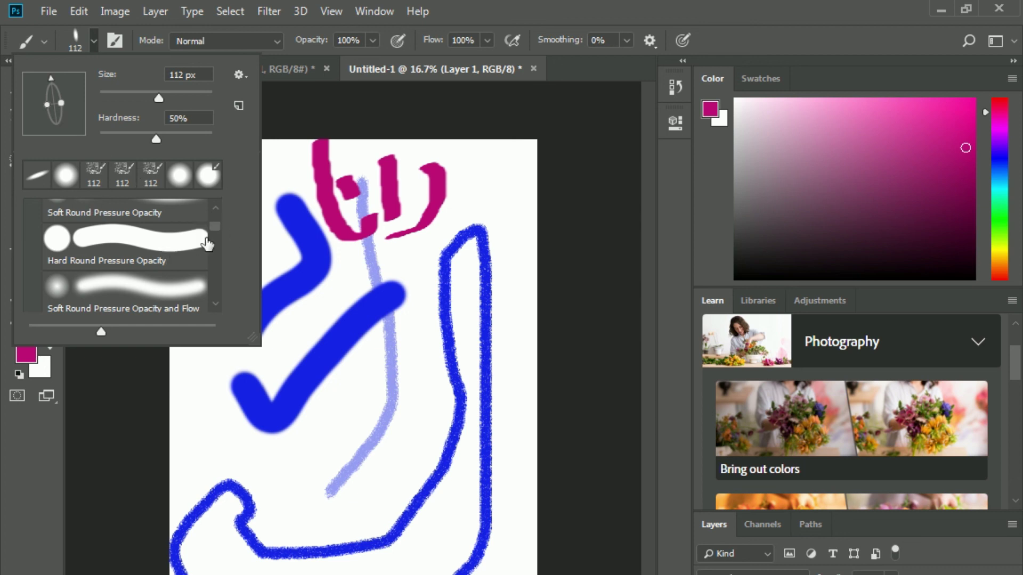
click(214, 304)
click(214, 304)
click(213, 304)
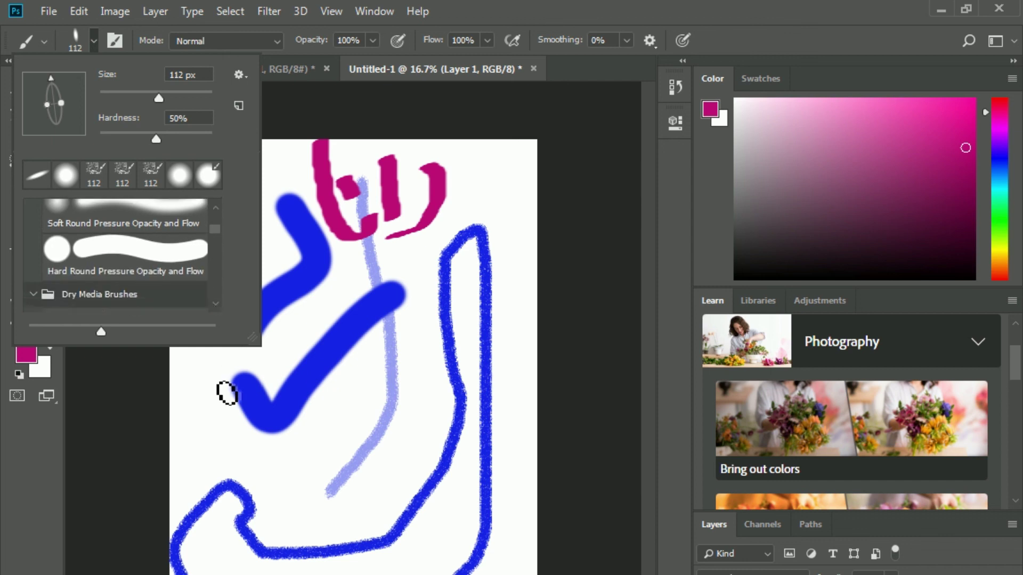
mouse_move(214, 444)
mouse_down()
mouse_move(386, 464)
mouse_move(345, 492)
mouse_move(433, 559)
mouse_move(259, 556)
mouse_up()
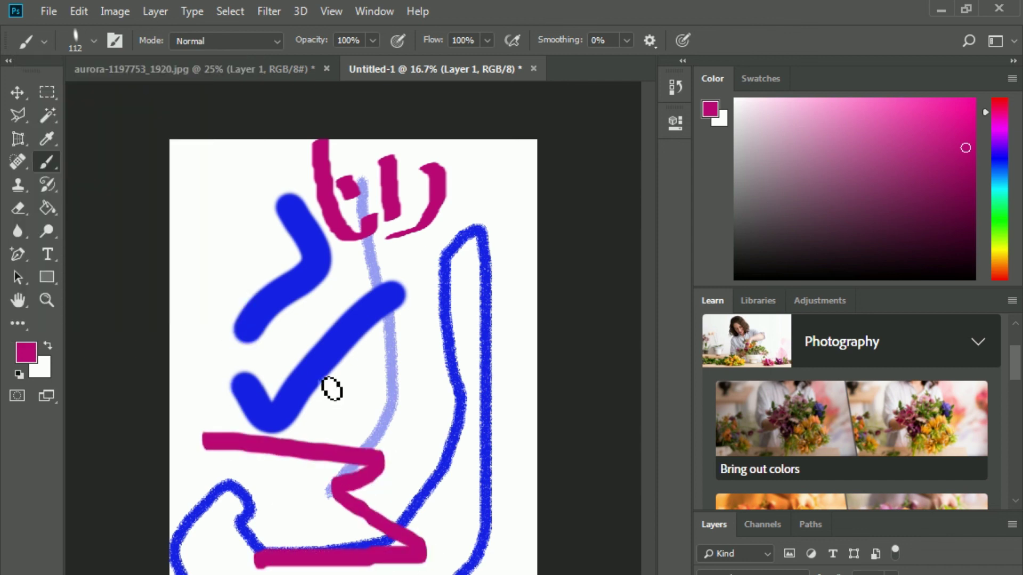